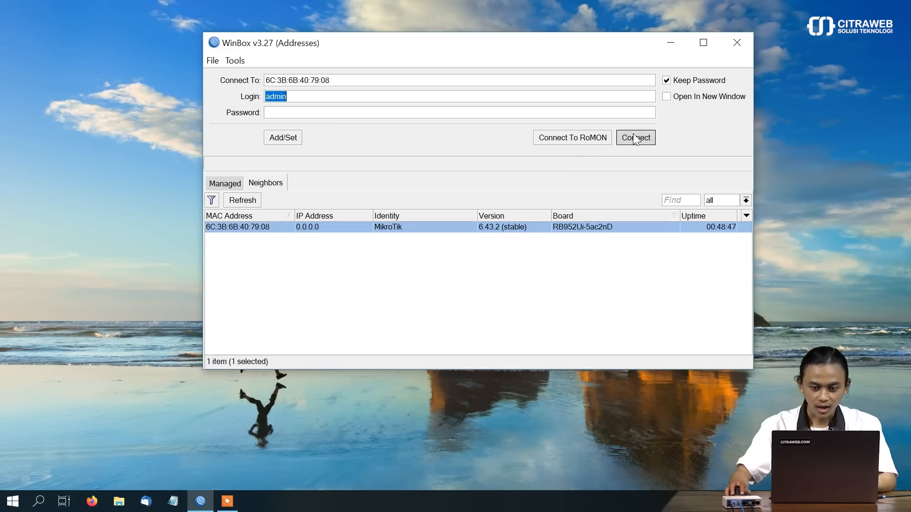
# Step: Log in to the router as admin and ping 8.8.8.8 until four replies arrive
pyautogui.click(633, 135)
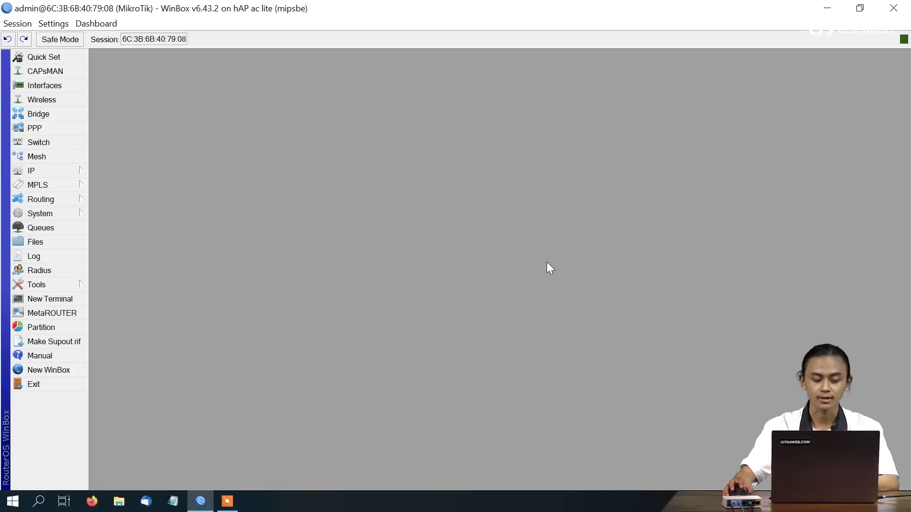
pyautogui.click(57, 302)
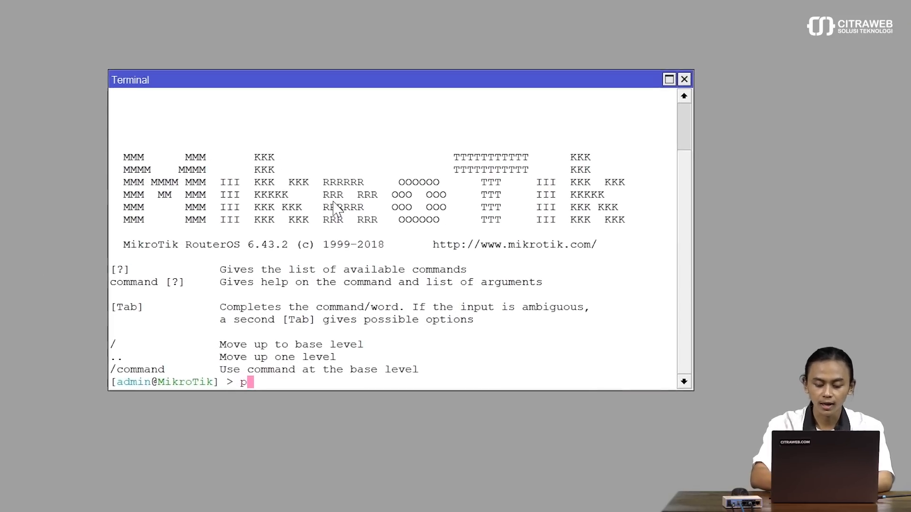
pyautogui.write('ping 8.8.8.8')
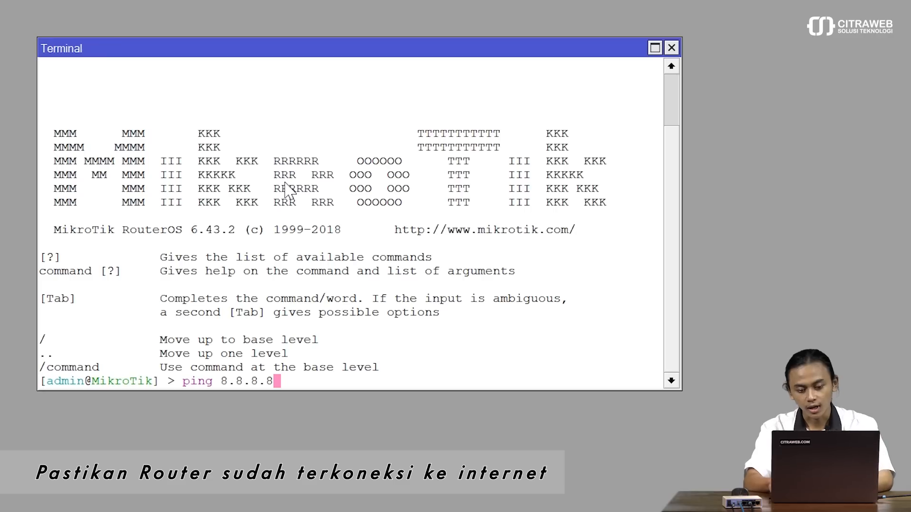
pyautogui.press('Return')
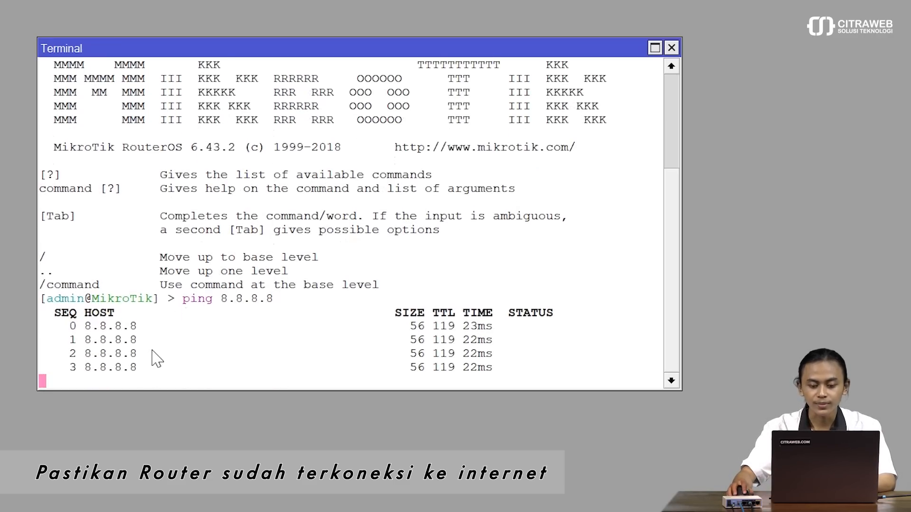
pyautogui.hotkey('ctrl', 'c')
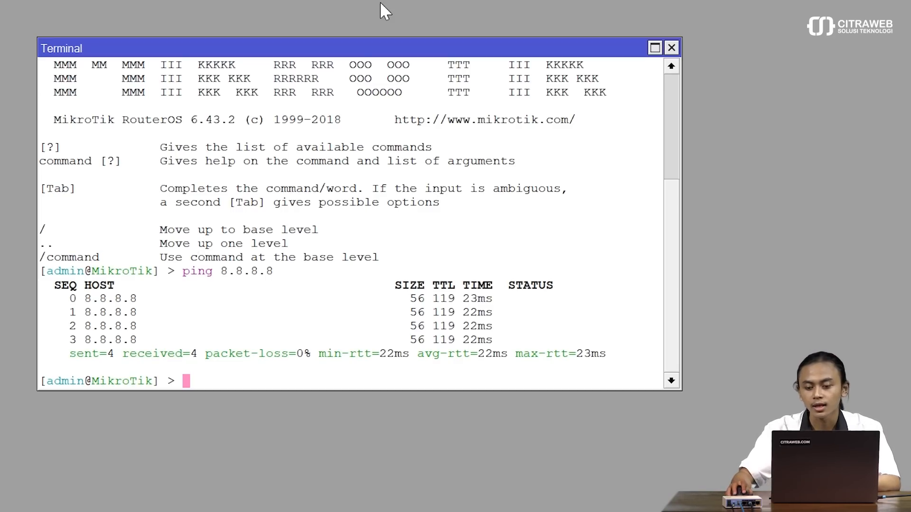
pyautogui.click(672, 48)
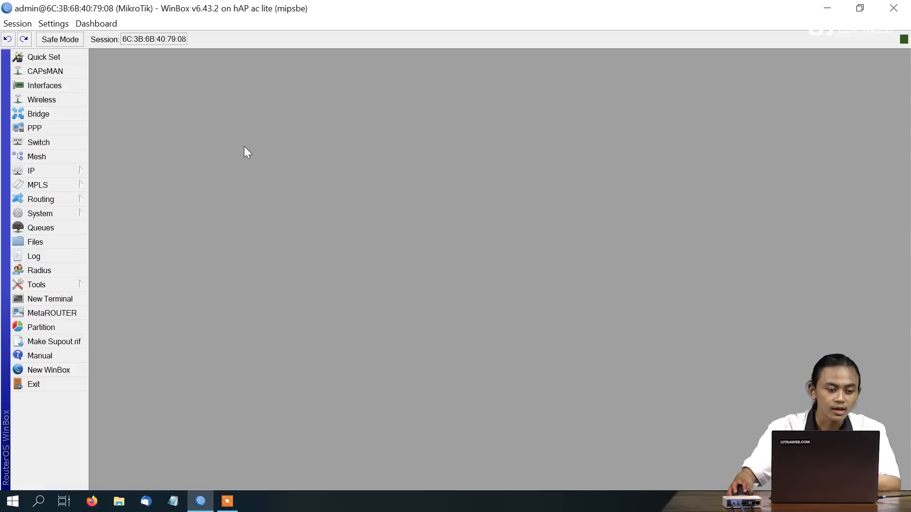
# Step: Add a PPPoE server service1 on interface ether3
pyautogui.click(59, 128)
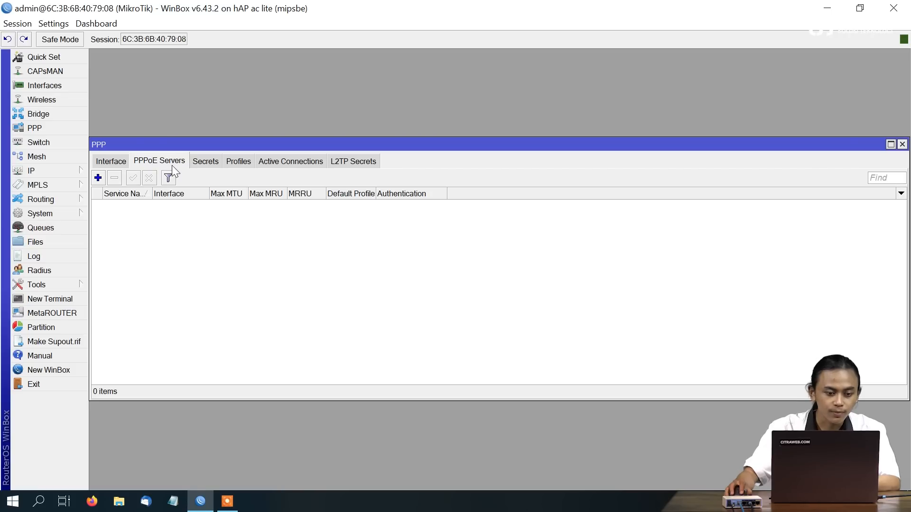
pyautogui.click(98, 178)
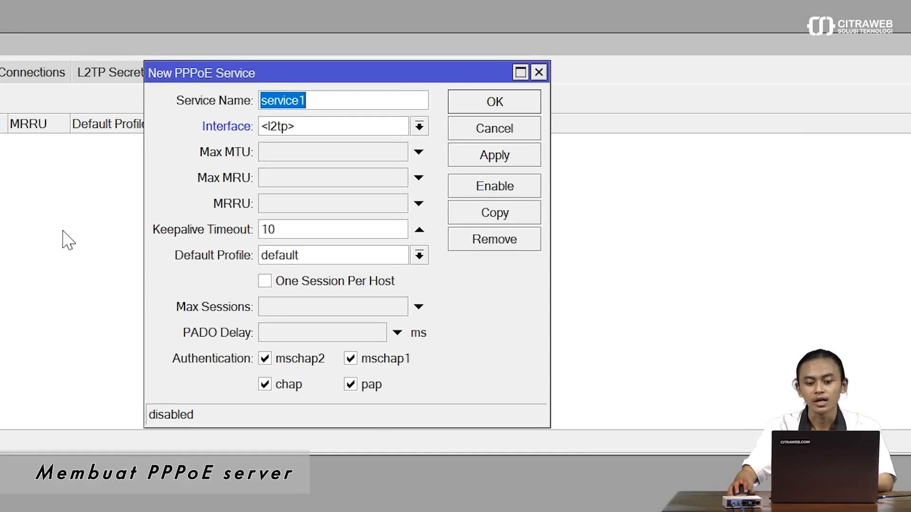
pyautogui.click(375, 129)
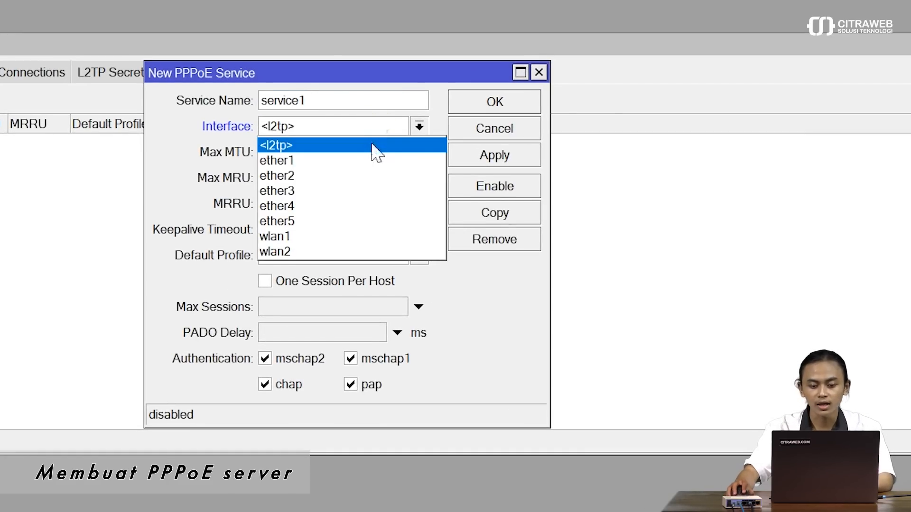
pyautogui.click(356, 190)
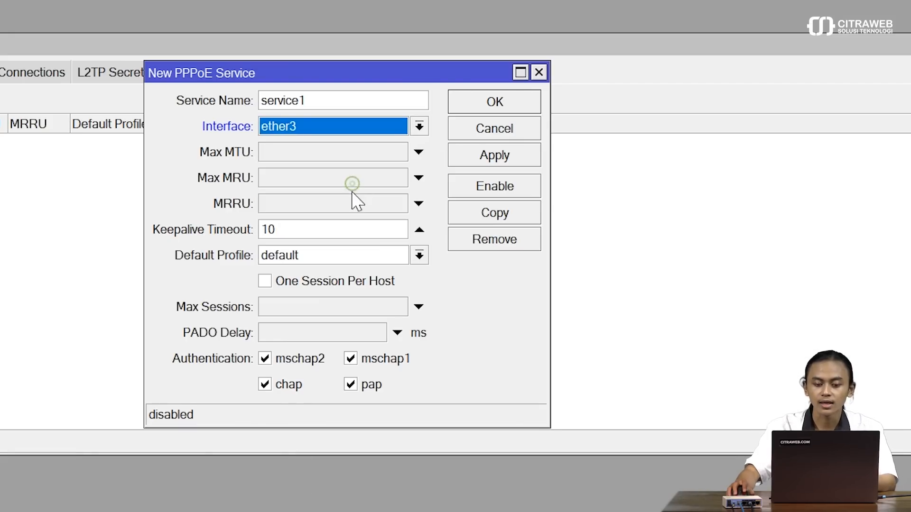
pyautogui.click(478, 156)
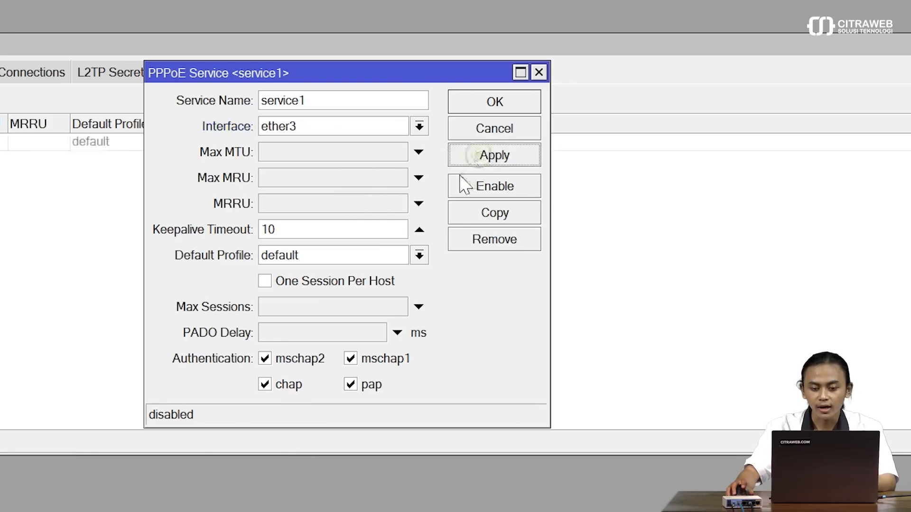
pyautogui.click(478, 107)
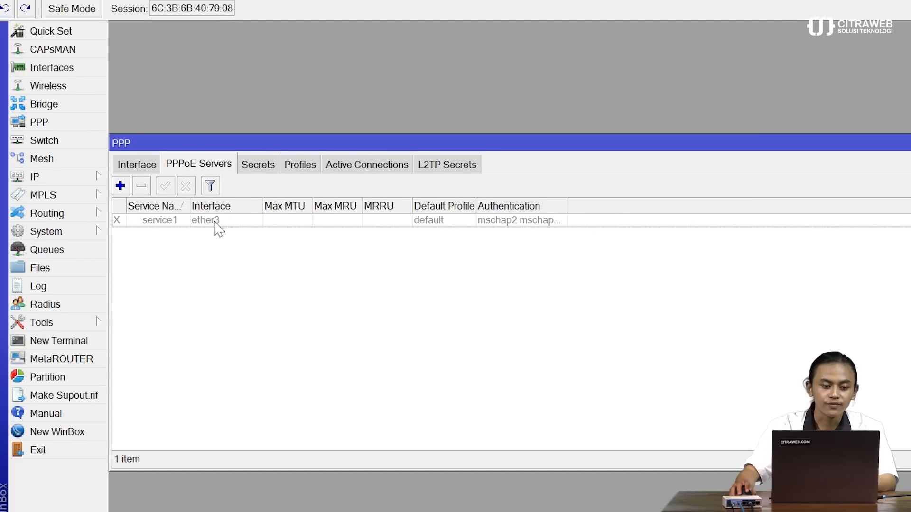
# Step: Enable the service1 PPPoE server and close the PPP window
pyautogui.click(280, 225)
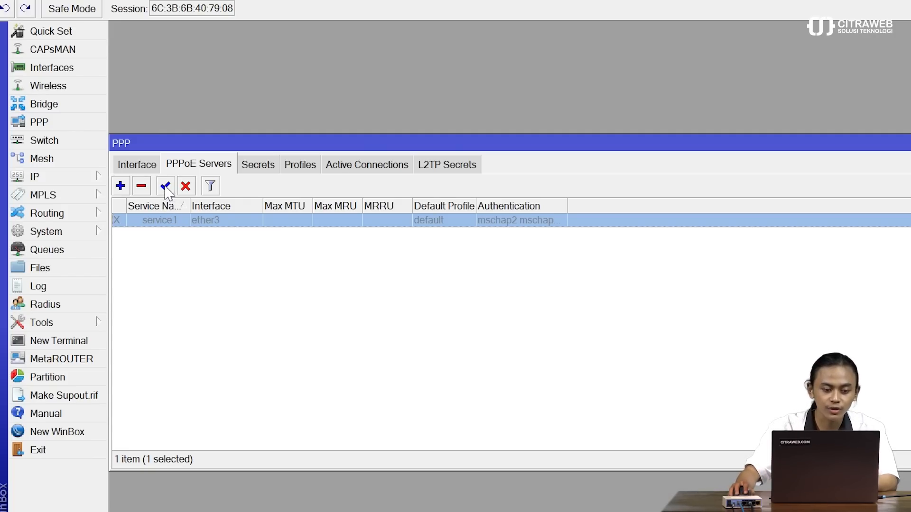
pyautogui.click(166, 188)
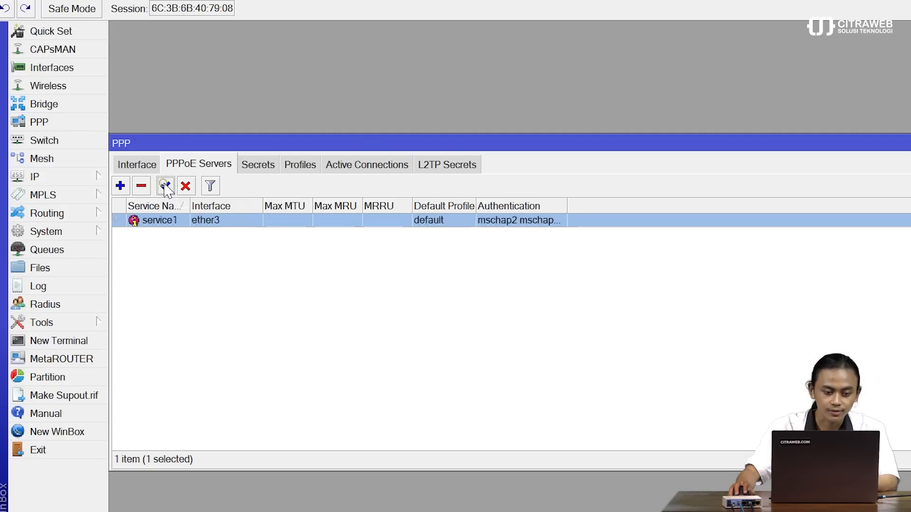
pyautogui.click(202, 269)
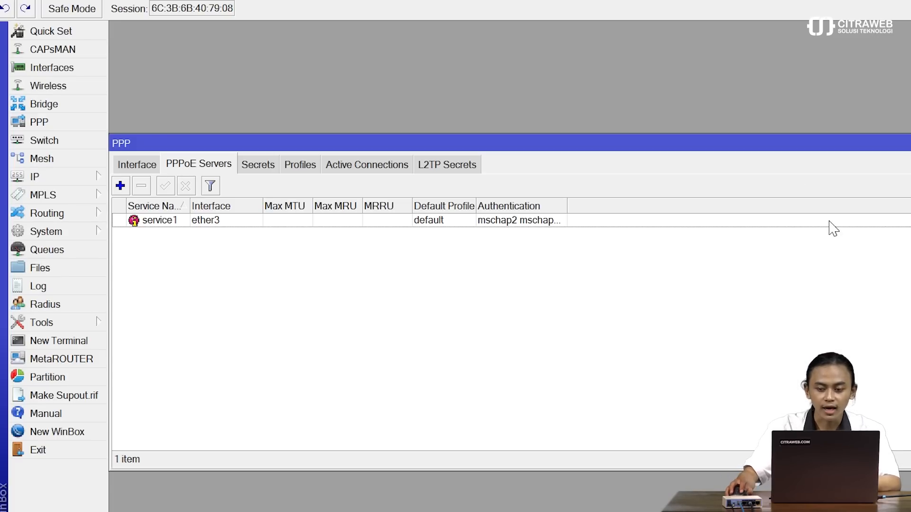
pyautogui.click(910, 143)
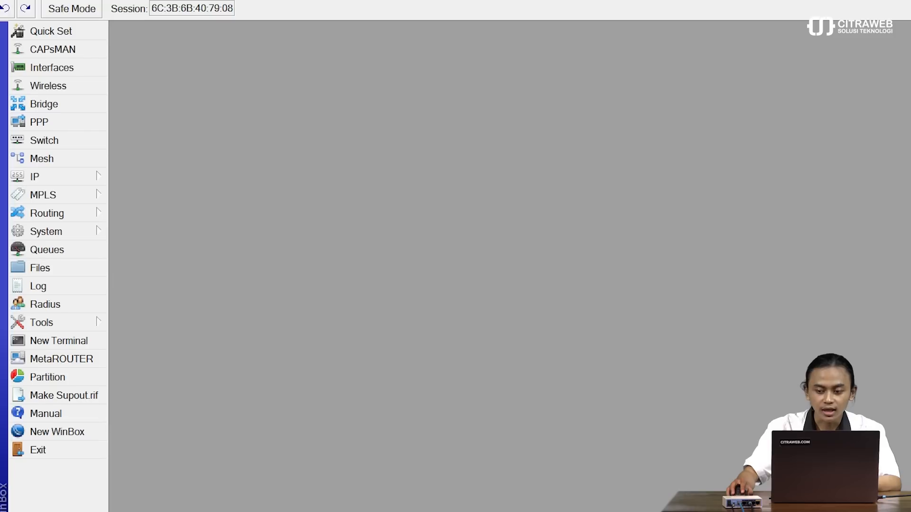
# Step: Create IP pool 'pppoe-active' with addresses 172.16.1.2-172.16.1.254
pyautogui.click(86, 179)
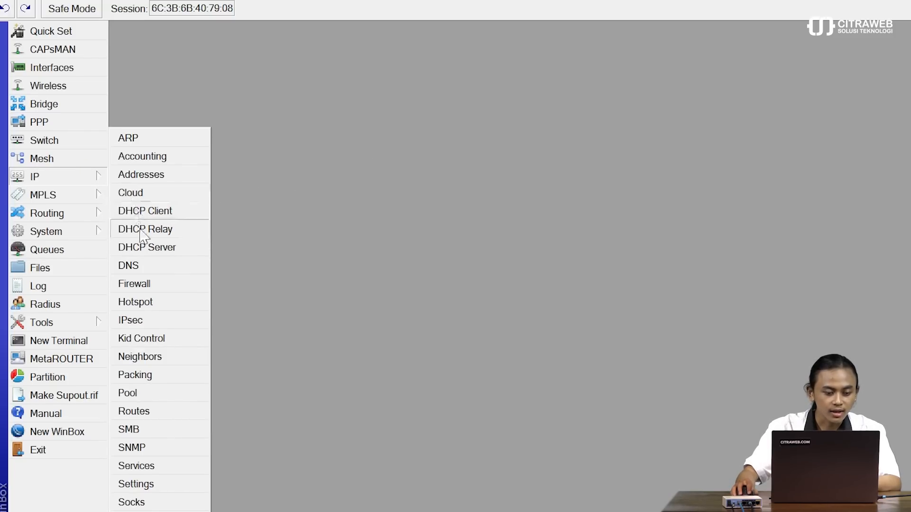
pyautogui.click(146, 397)
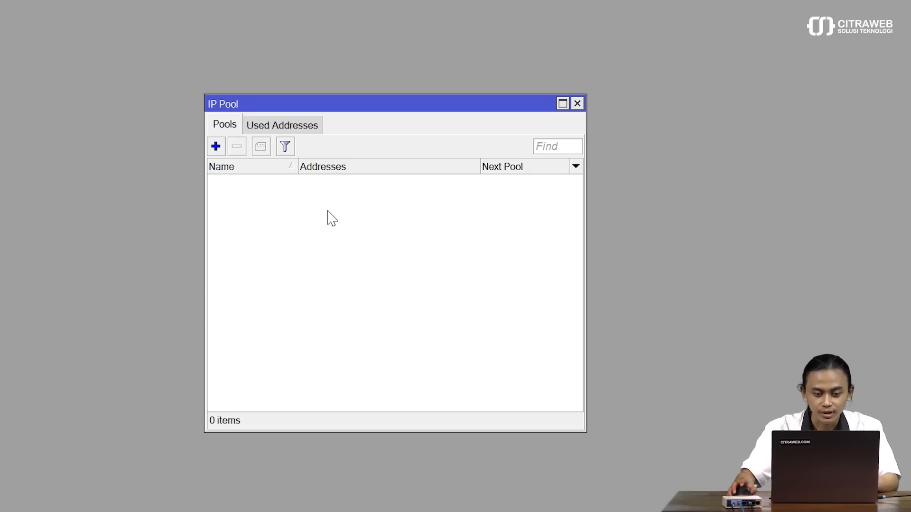
pyautogui.click(216, 146)
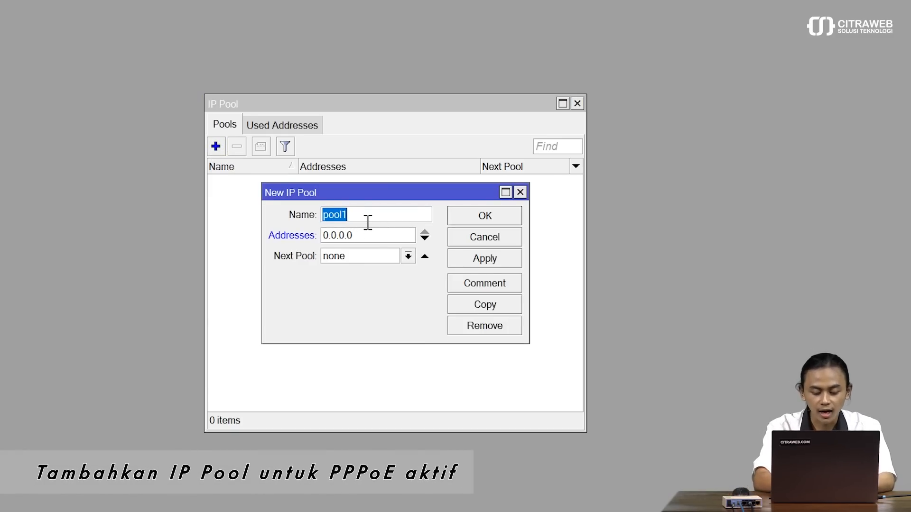
pyautogui.write('pp')
pyautogui.write('po')
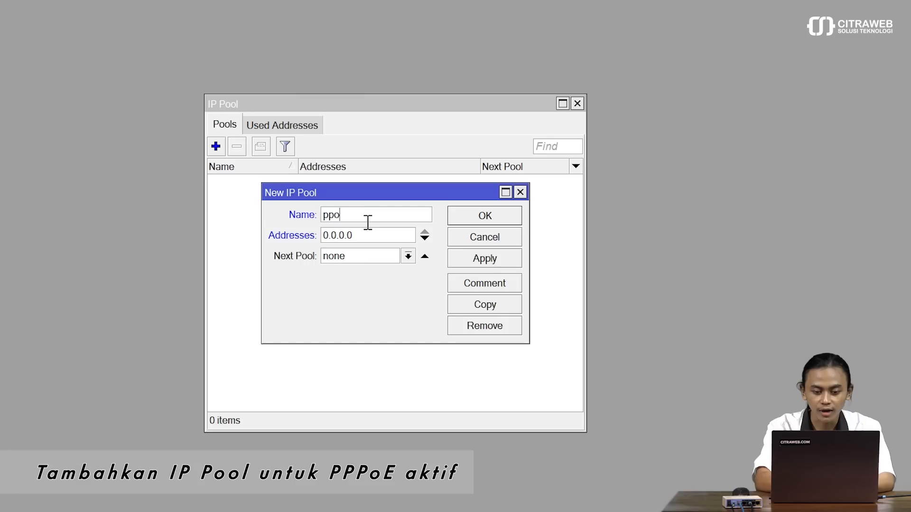
pyautogui.write('e-active')
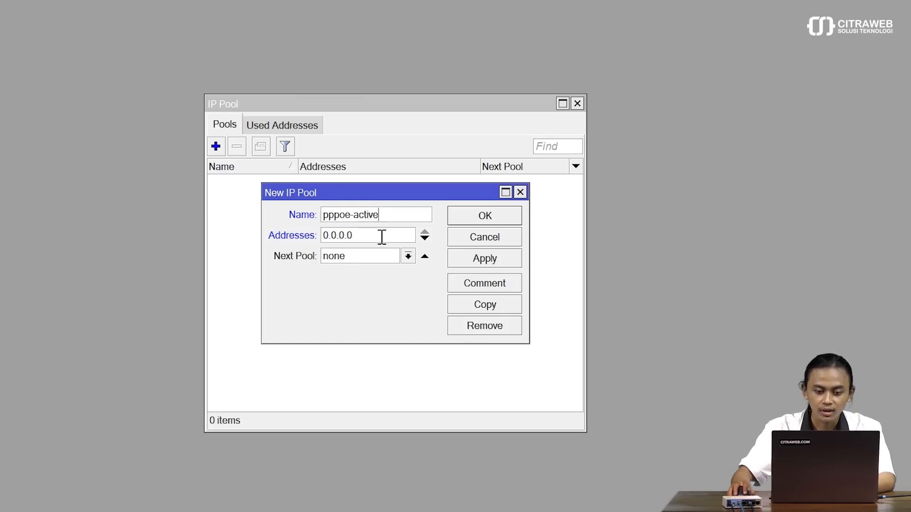
pyautogui.doubleClick(384, 236)
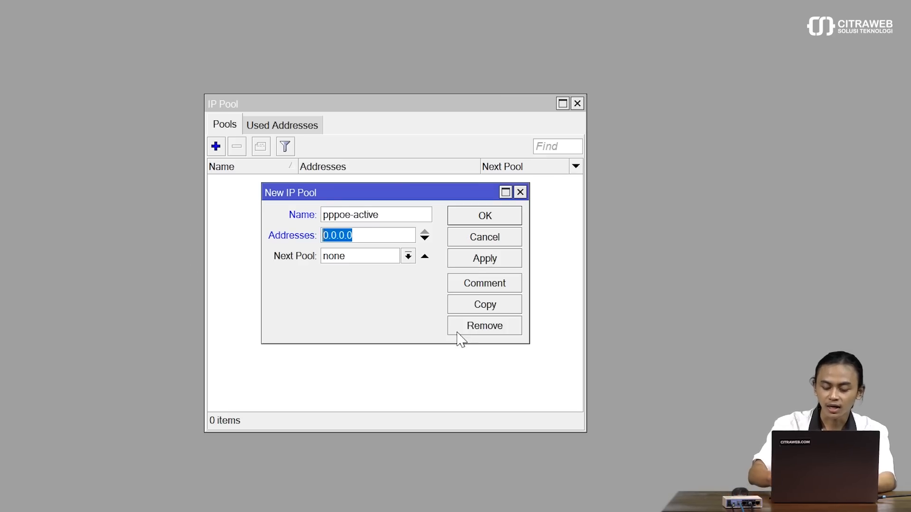
pyautogui.press('BackSpace')
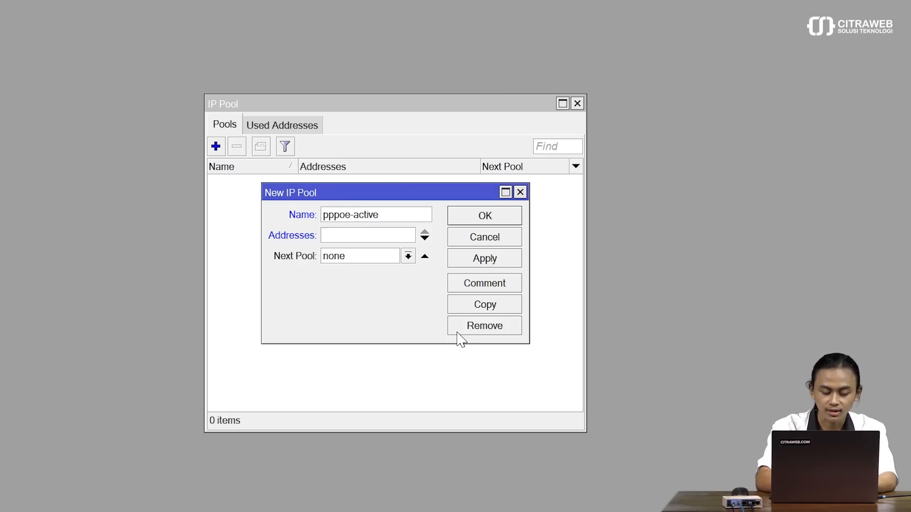
pyautogui.write('172.16')
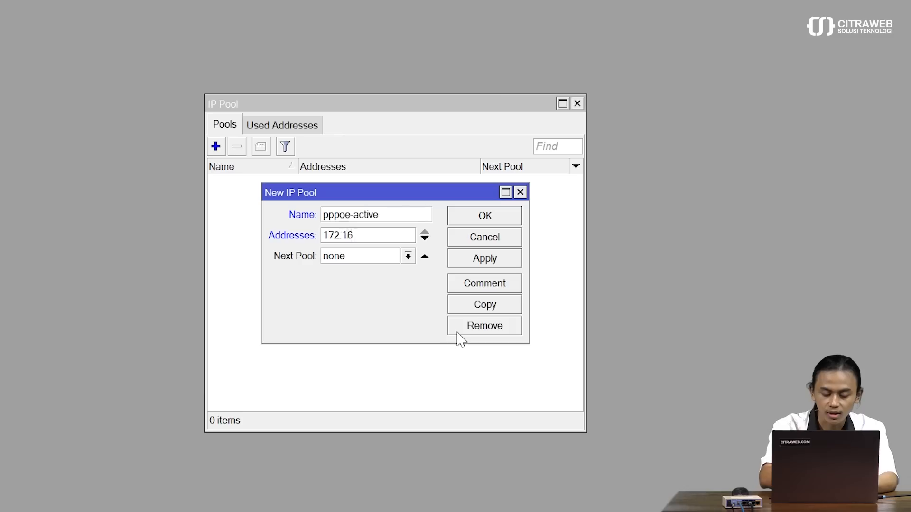
pyautogui.write('.1')
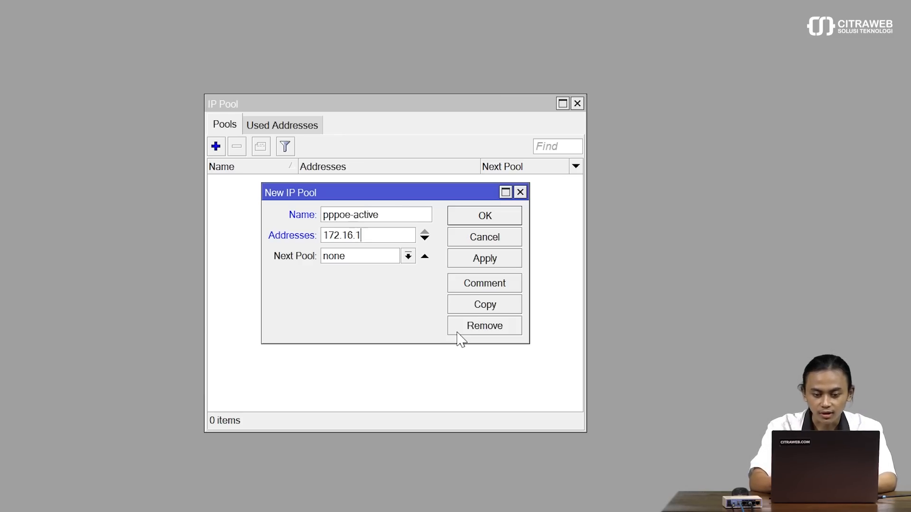
pyautogui.write('.2-')
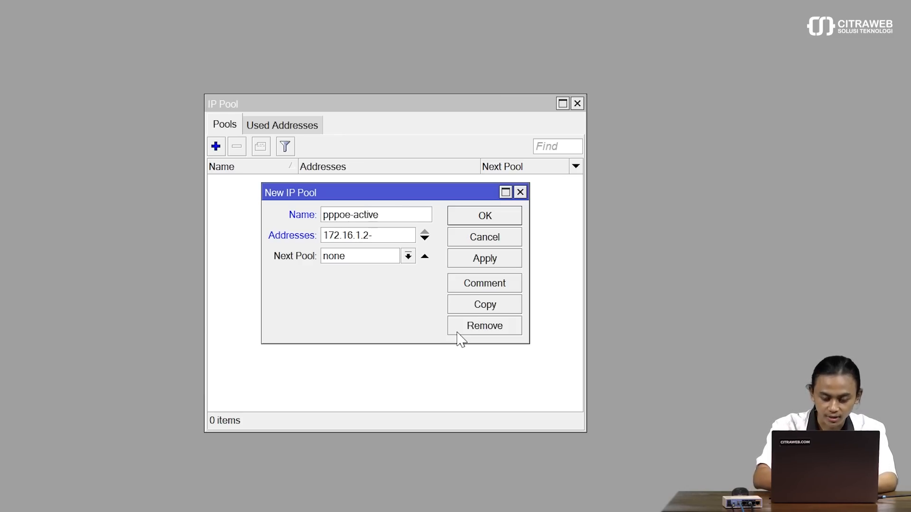
pyautogui.write('172.16.')
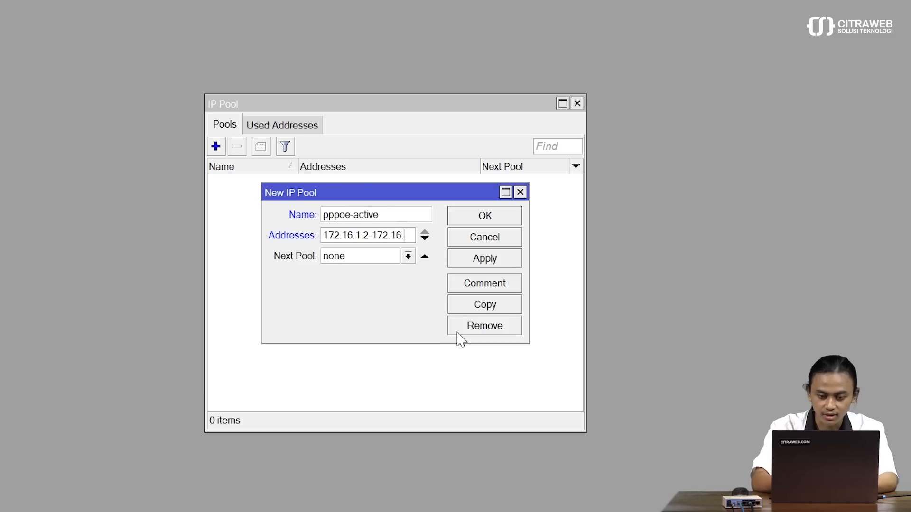
pyautogui.write('1.254')
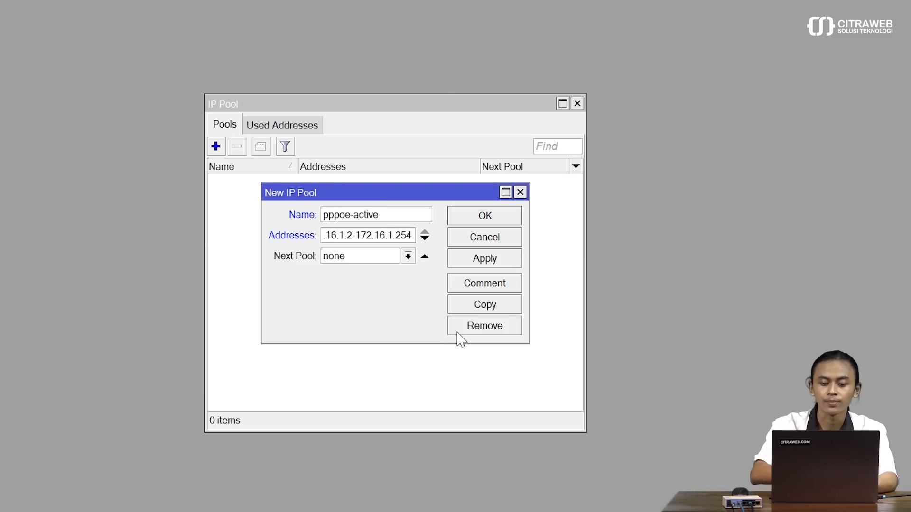
pyautogui.click(483, 262)
pyautogui.click(485, 218)
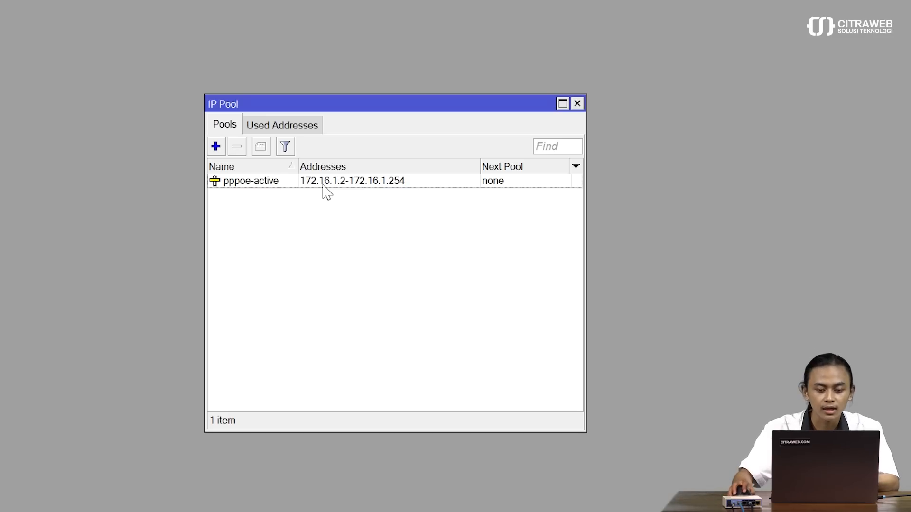
# Step: Create IP pool 'pppoe-expired' with addresses 172.16.2.2-172.16.2.254
pyautogui.click(216, 146)
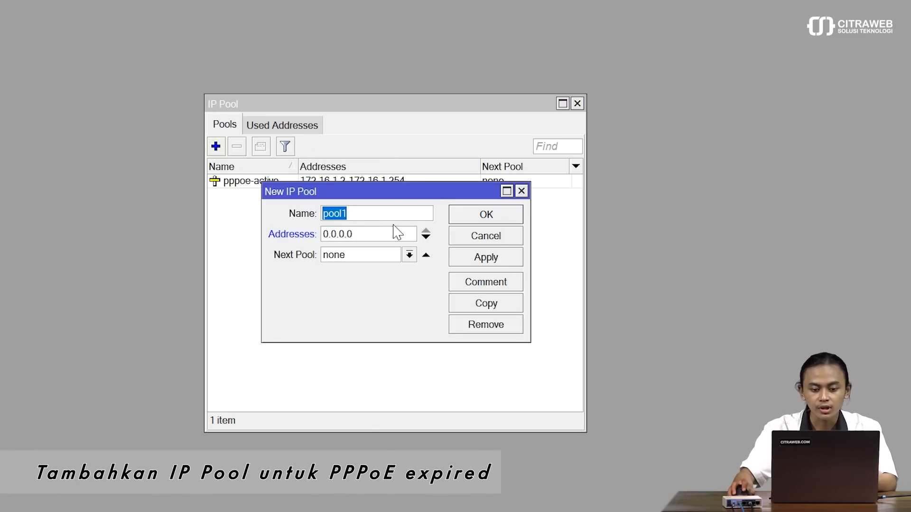
pyautogui.write('pp')
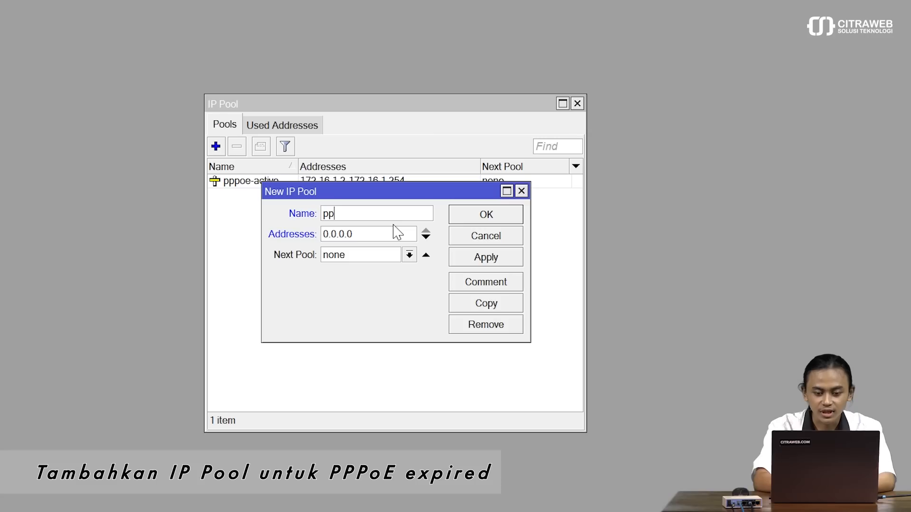
pyautogui.write('poe-expired')
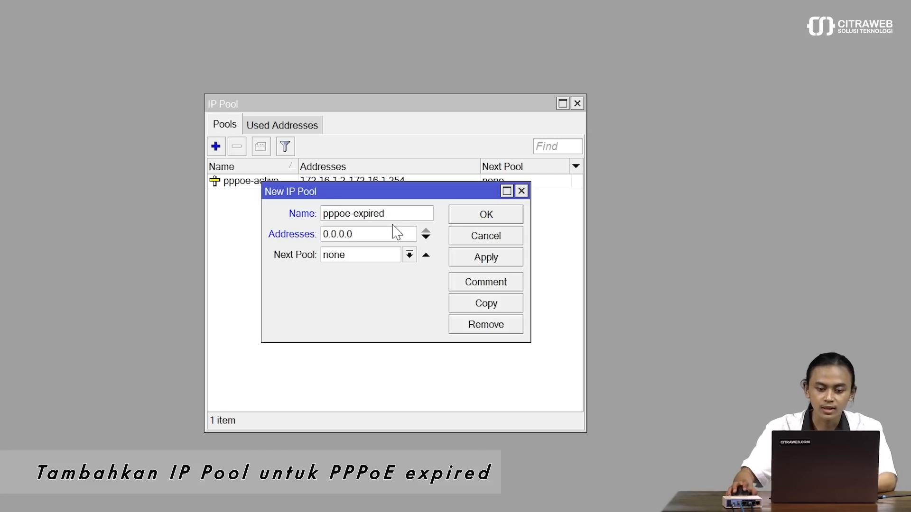
pyautogui.moveTo(372, 235); pyautogui.dragTo(275, 236)
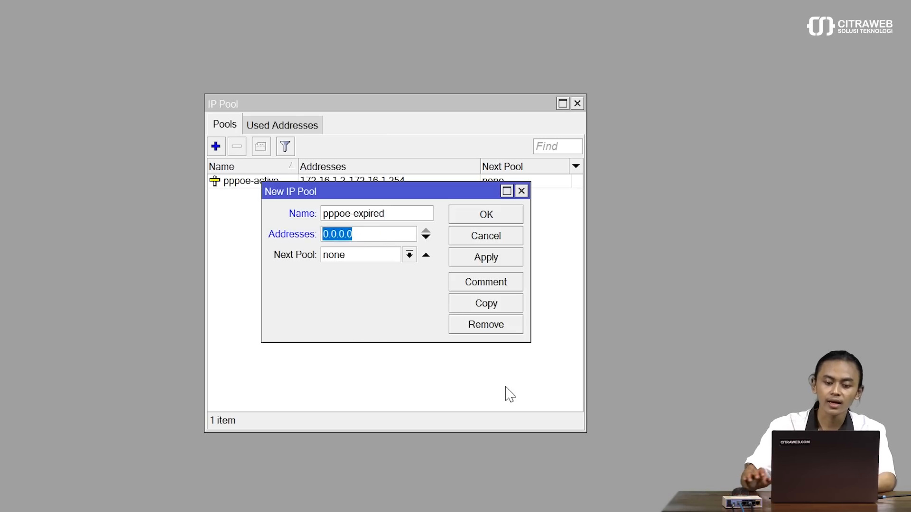
pyautogui.press('BackSpace')
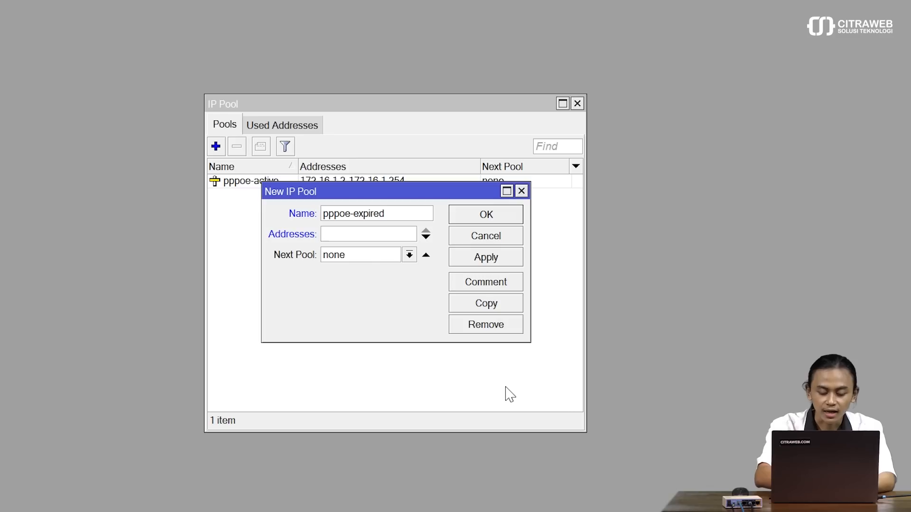
pyautogui.write('172.')
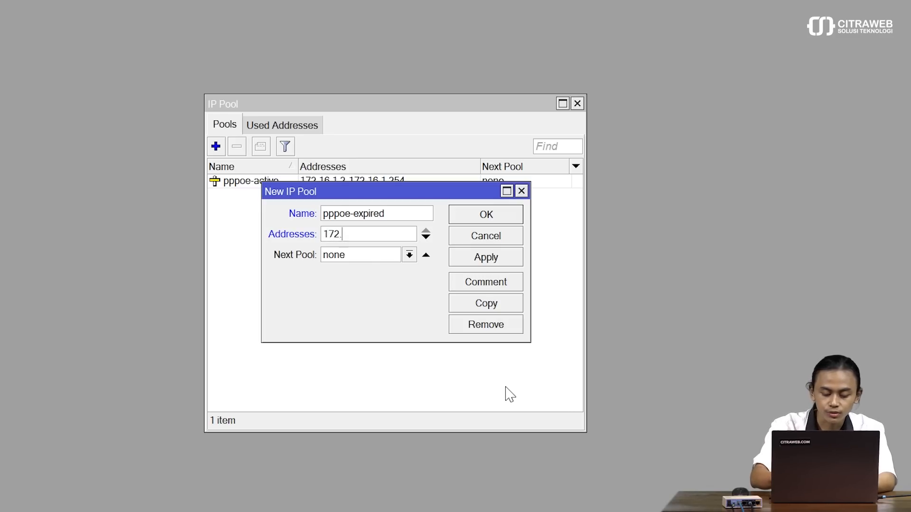
pyautogui.write('16.2.2')
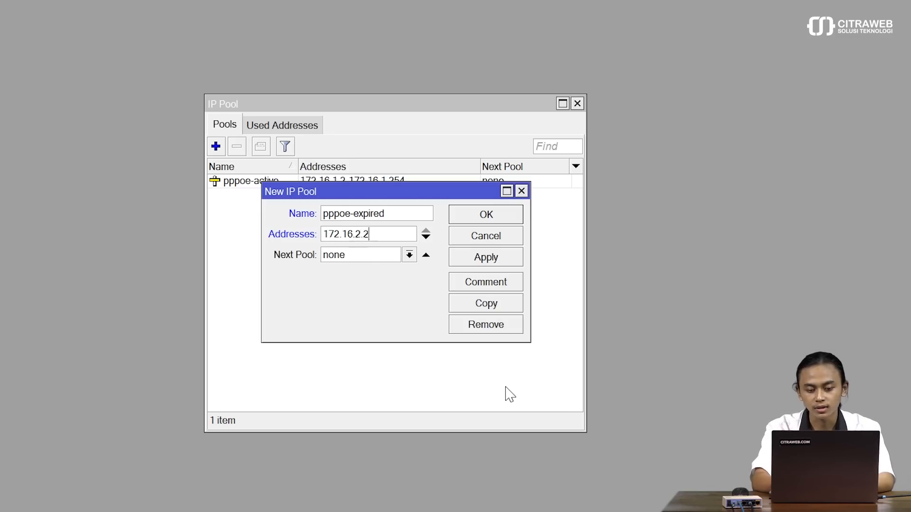
pyautogui.write('-172.1')
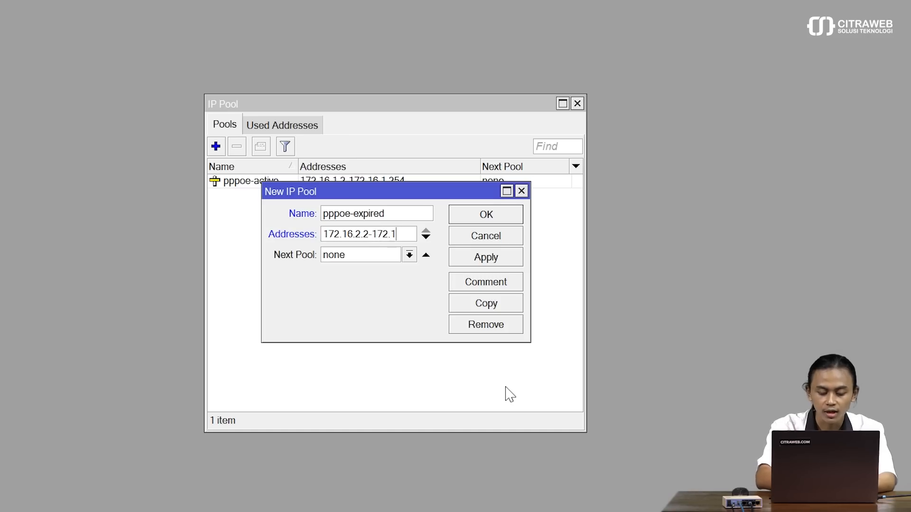
pyautogui.write('6.2.2')
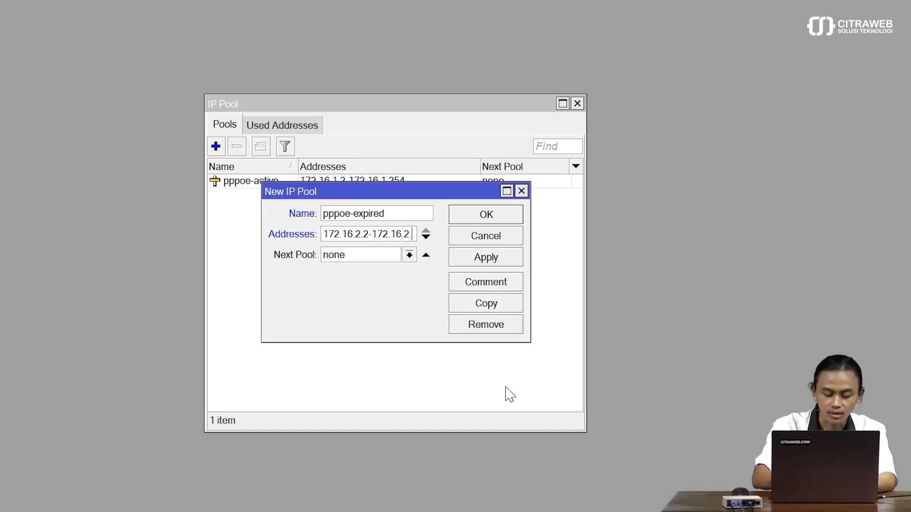
pyautogui.write('54')
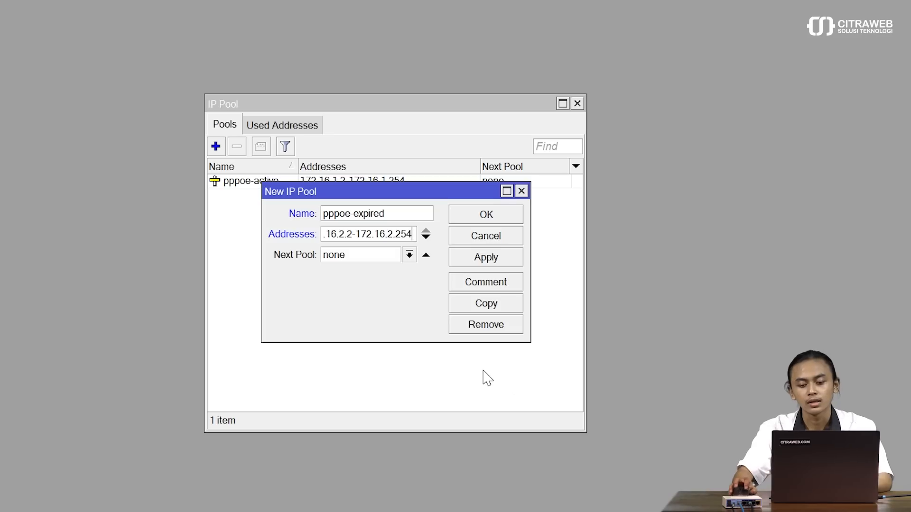
pyautogui.click(487, 258)
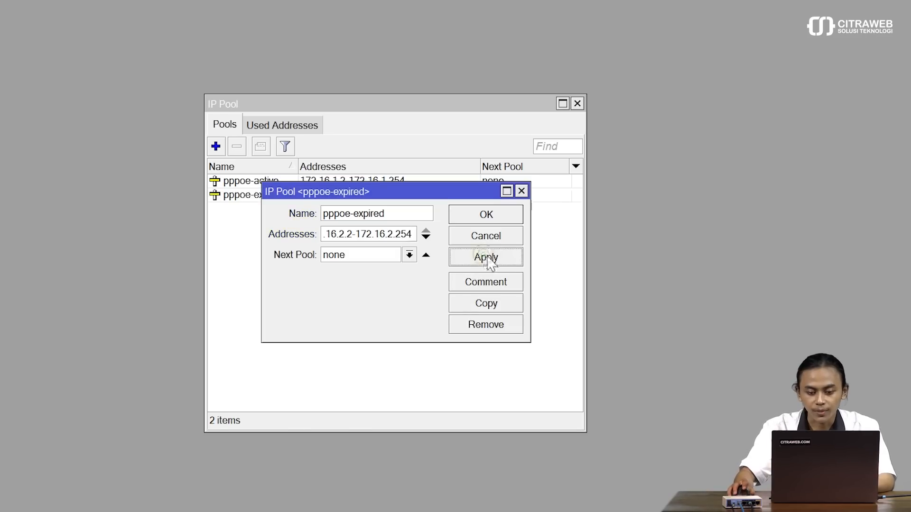
pyautogui.click(496, 219)
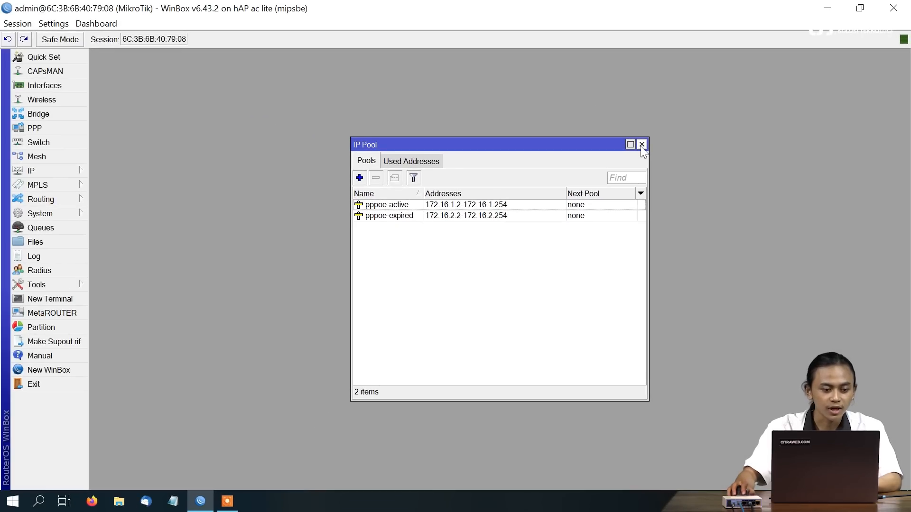
# Step: Start a new PPP profile named 'pppoe-active' with local address 172.16.1.1
pyautogui.click(641, 145)
pyautogui.click(64, 127)
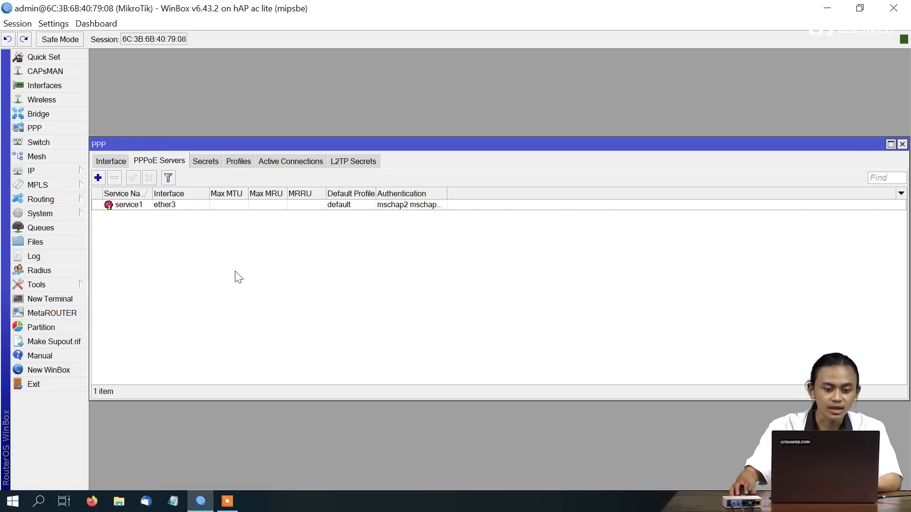
pyautogui.click(239, 161)
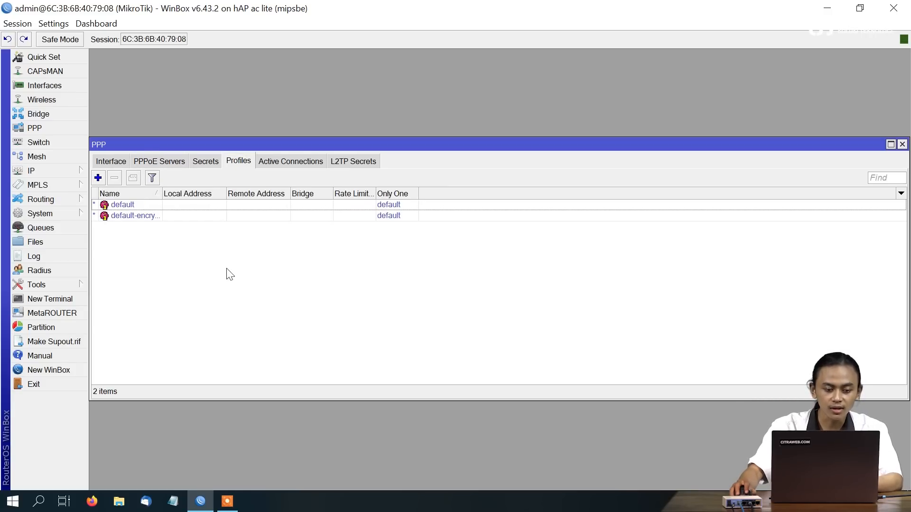
pyautogui.click(97, 177)
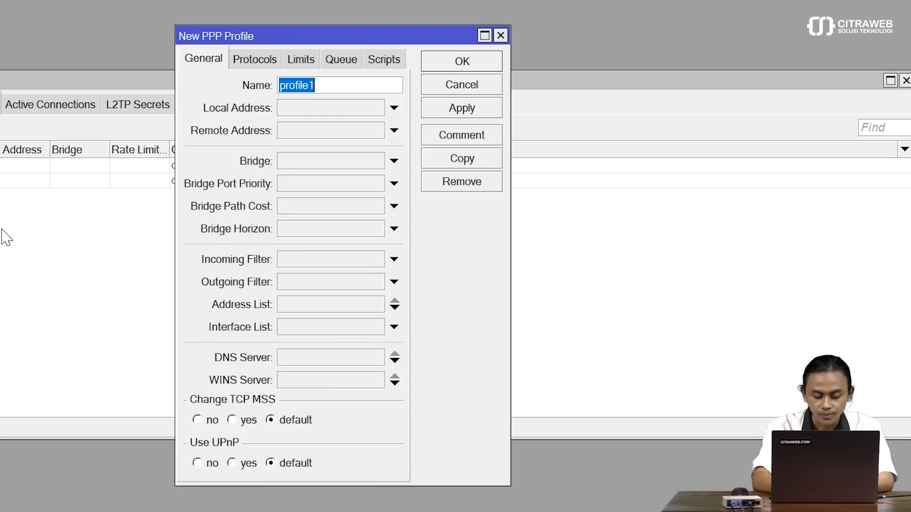
pyautogui.write('pppoe-ac')
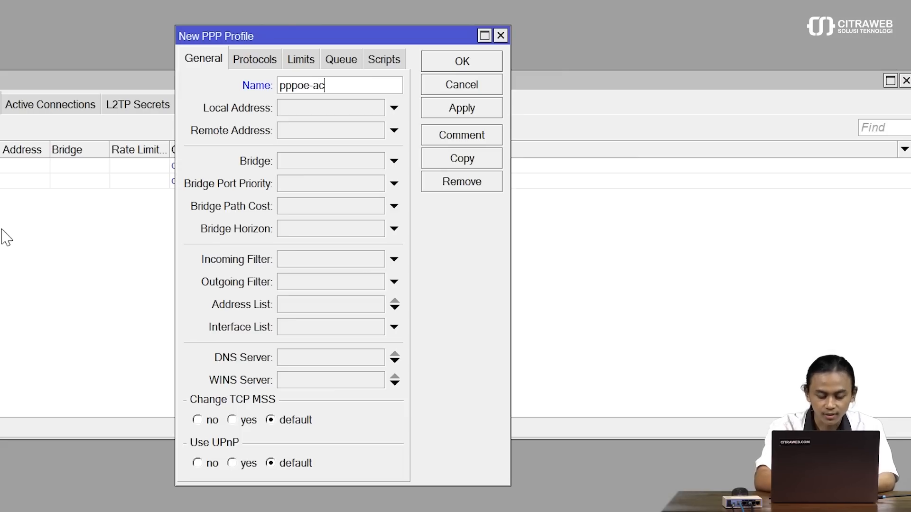
pyautogui.write('tive')
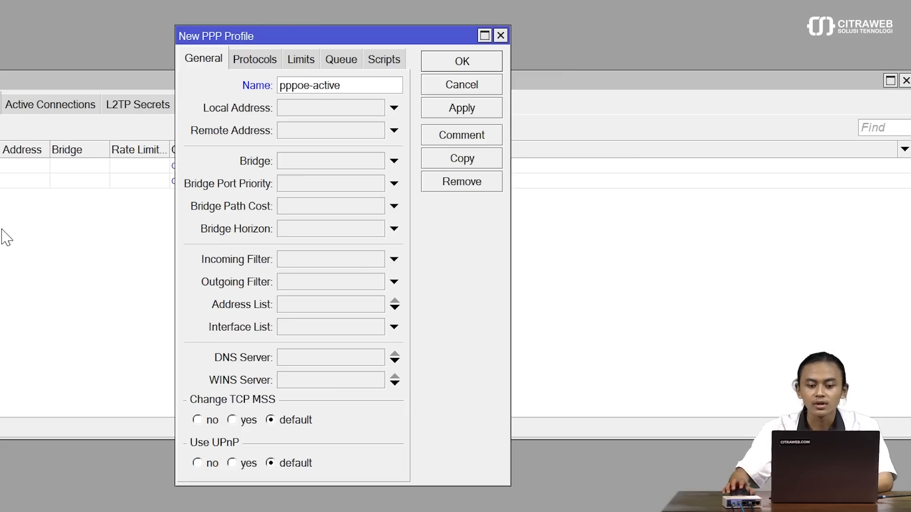
pyautogui.click(305, 109)
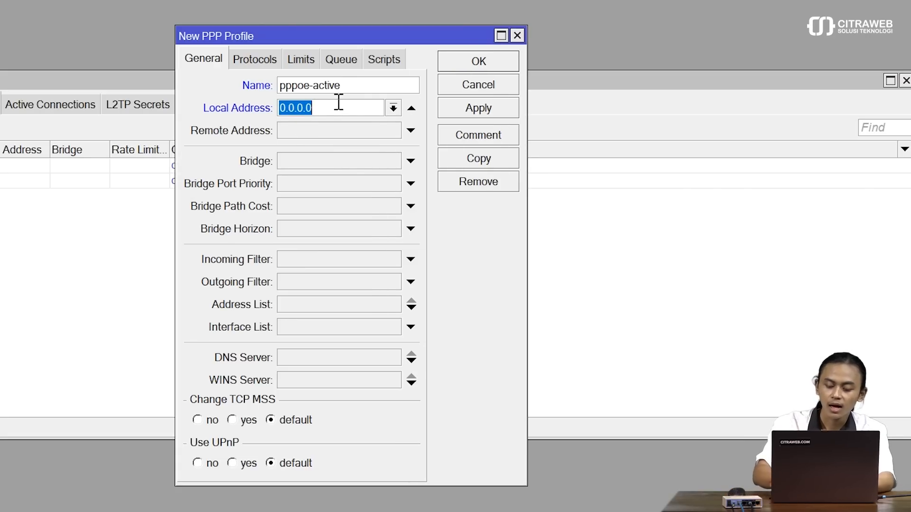
pyautogui.press('BackSpace')
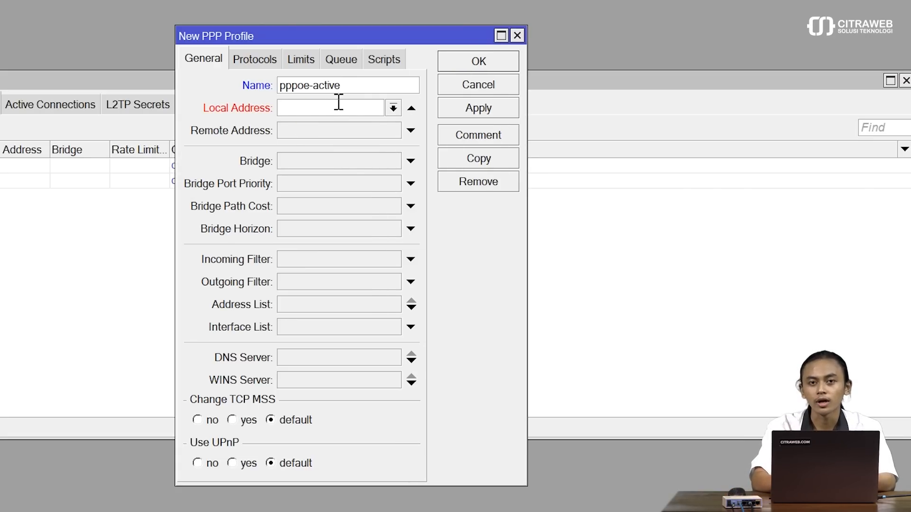
pyautogui.write('172')
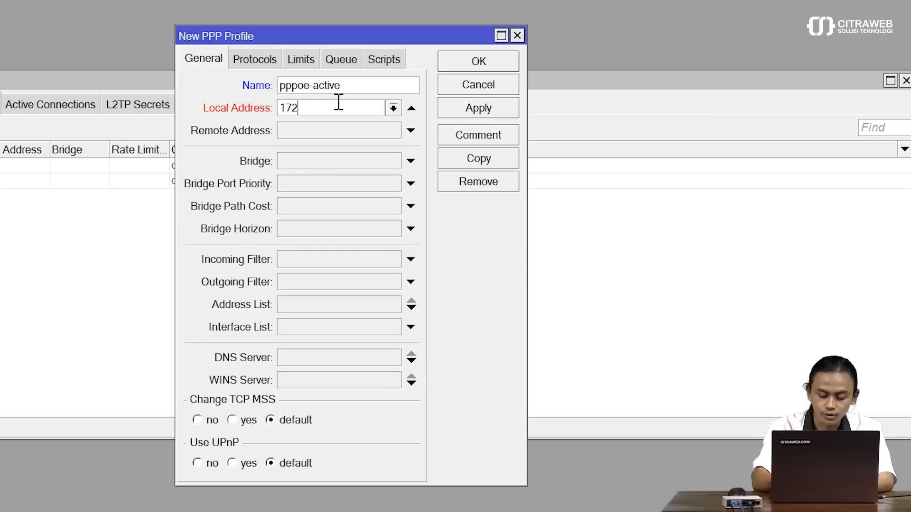
pyautogui.write('.16.1.')
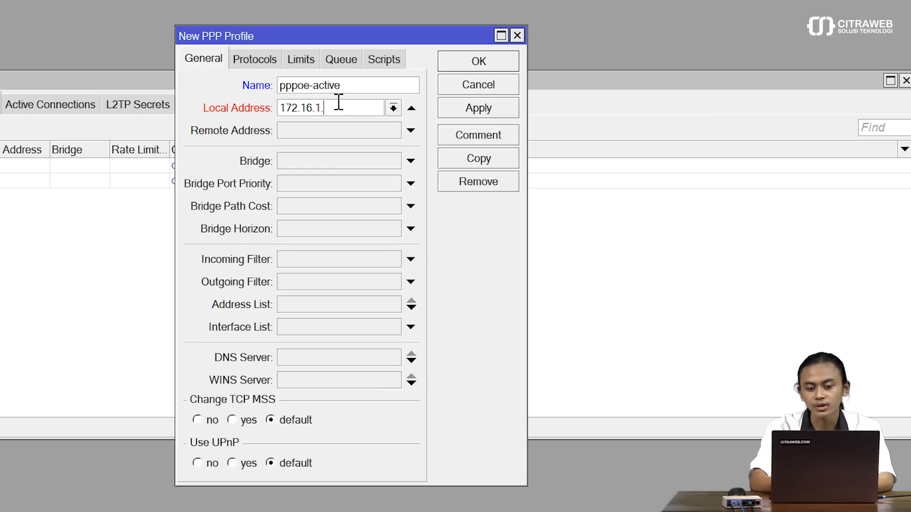
pyautogui.write('1')
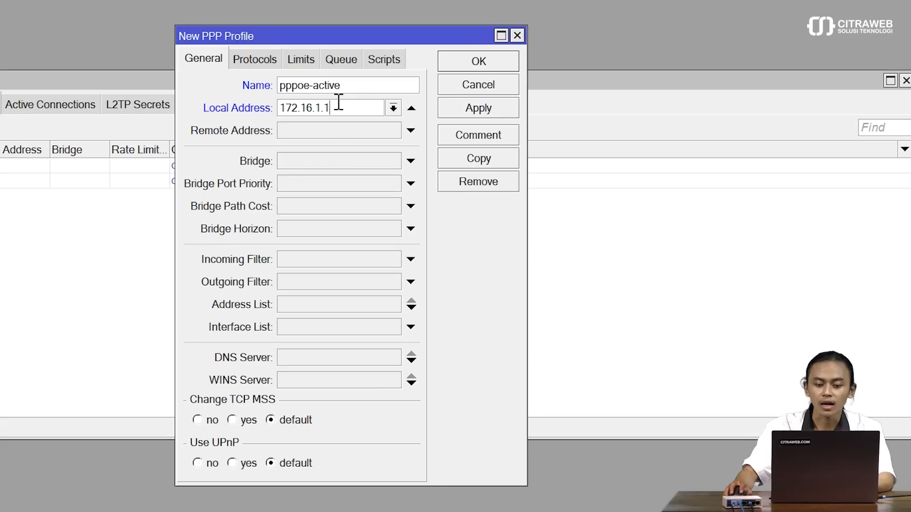
# Step: Set the profile's remote address to the pppoe-active pool and save it
pyautogui.click(387, 132)
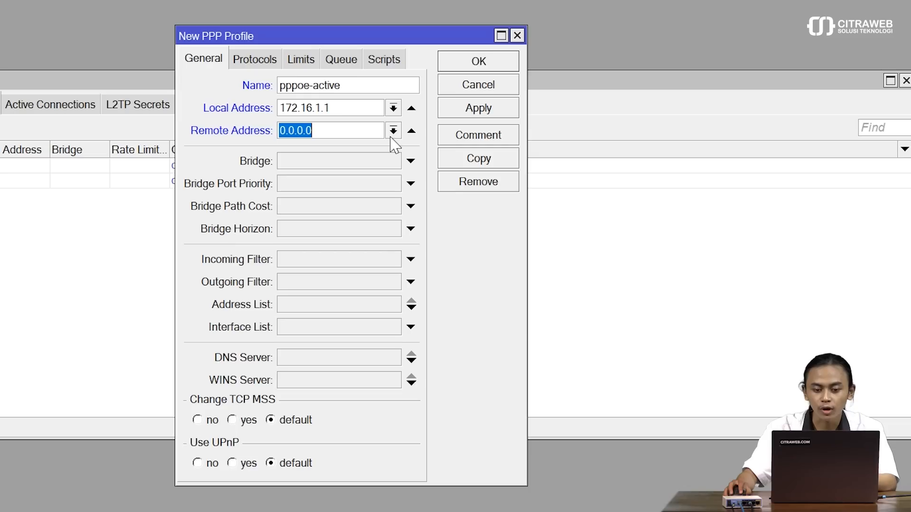
pyautogui.click(392, 136)
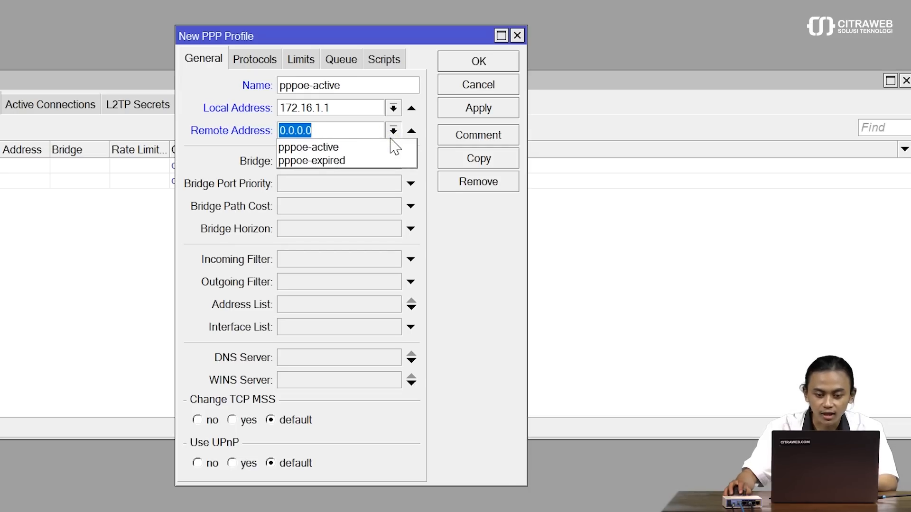
pyautogui.click(345, 161)
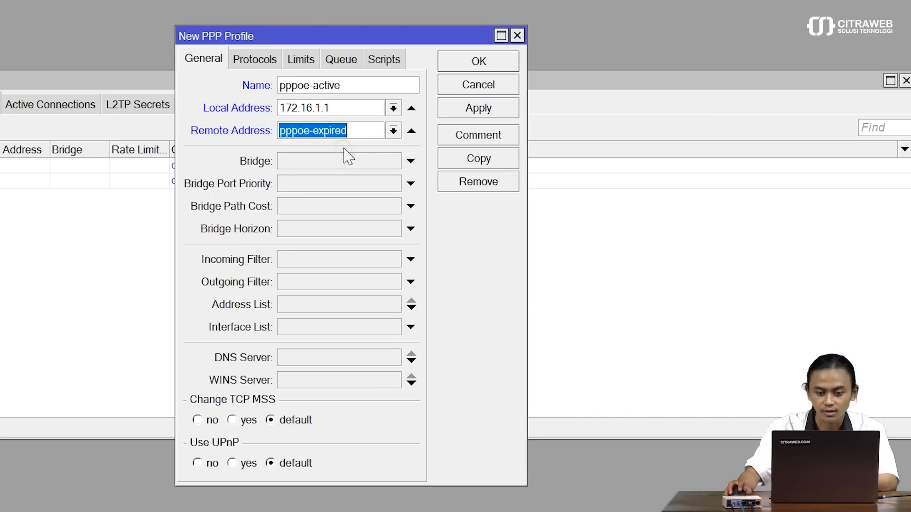
pyautogui.click(392, 131)
pyautogui.click(359, 148)
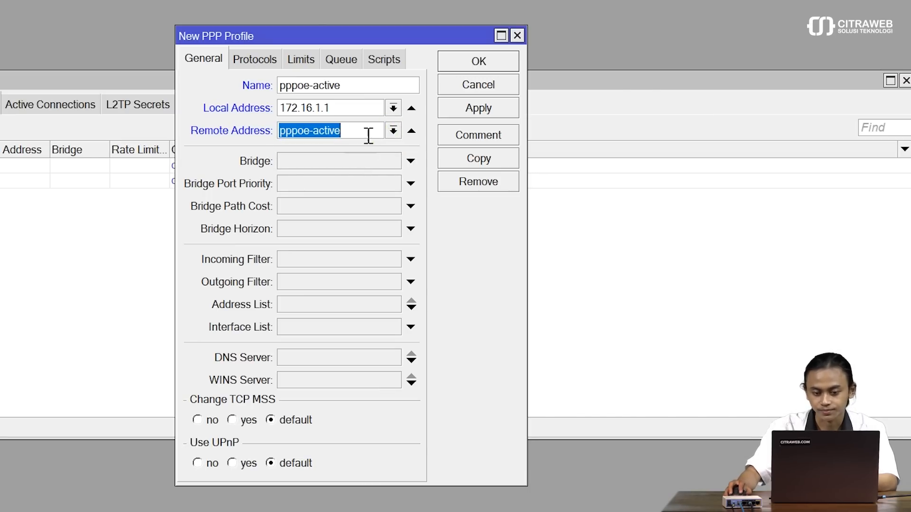
pyautogui.click(368, 136)
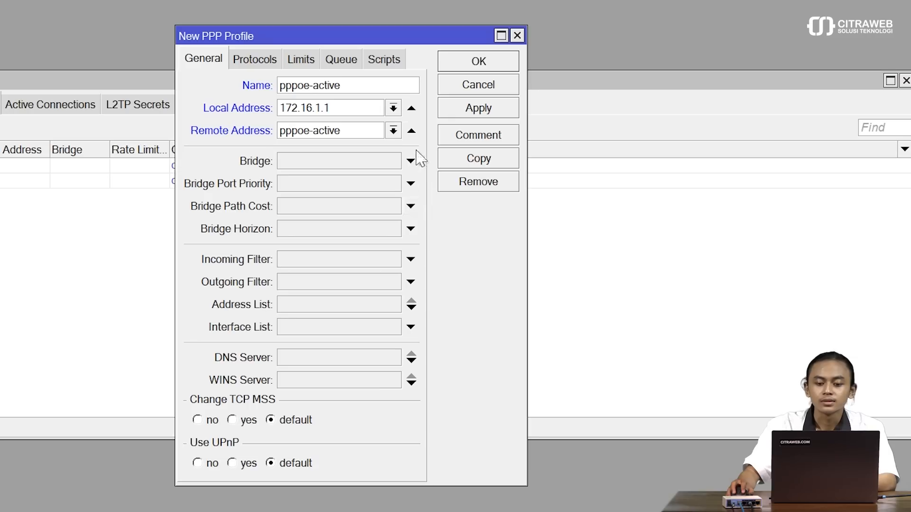
pyautogui.click(487, 113)
pyautogui.click(774, 42)
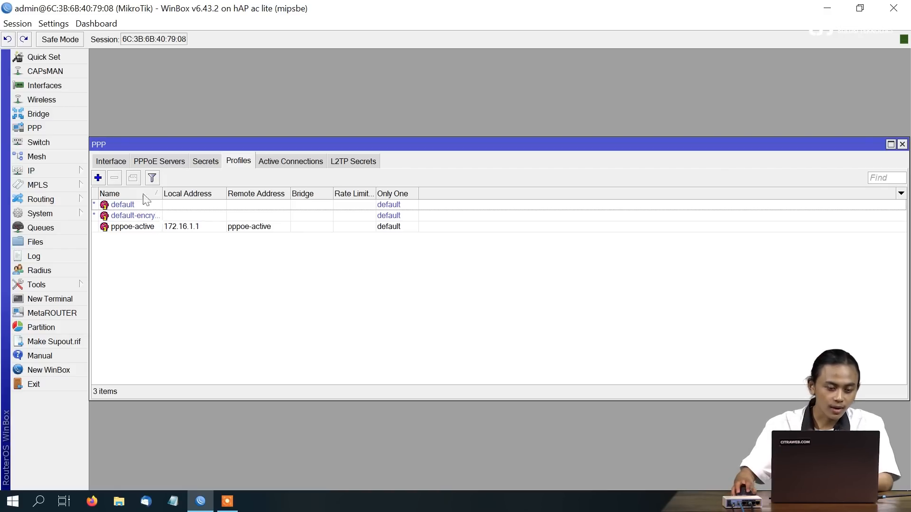
# Step: Add profile 'pppoe-expired': local 172.16.1.1, remote pool pppoe-expired, address list ip-expired
pyautogui.click(98, 178)
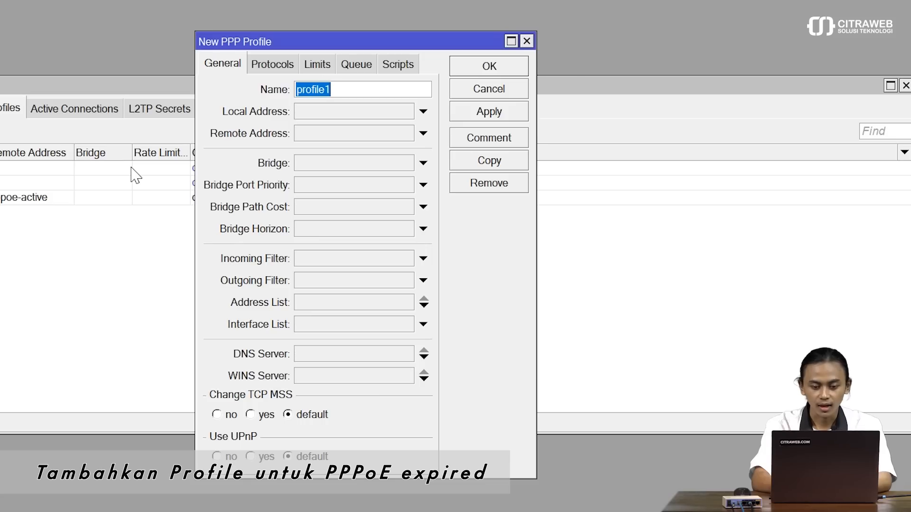
pyautogui.write('pppo')
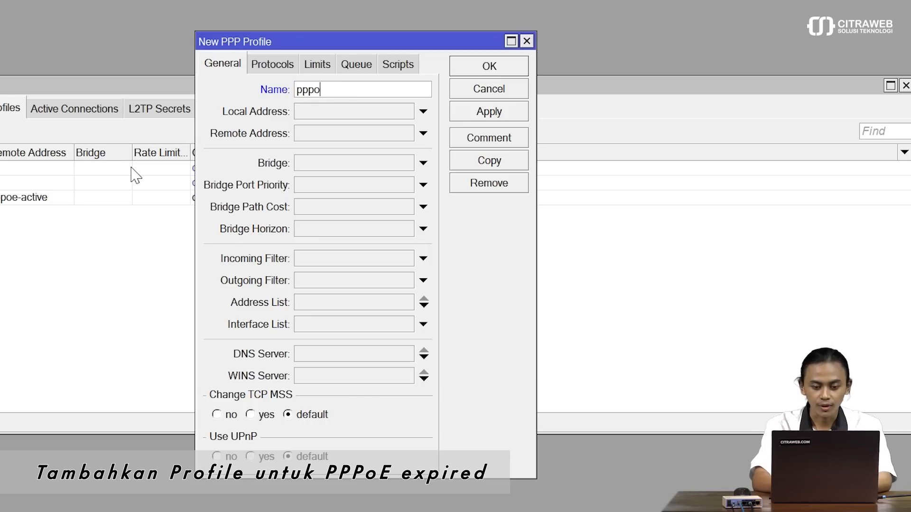
pyautogui.write('e-expired')
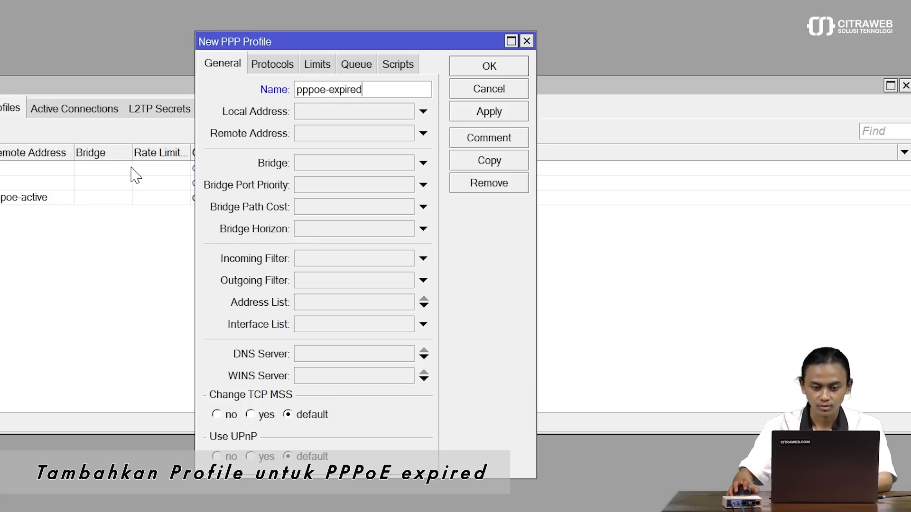
pyautogui.click(357, 111)
pyautogui.write('172.')
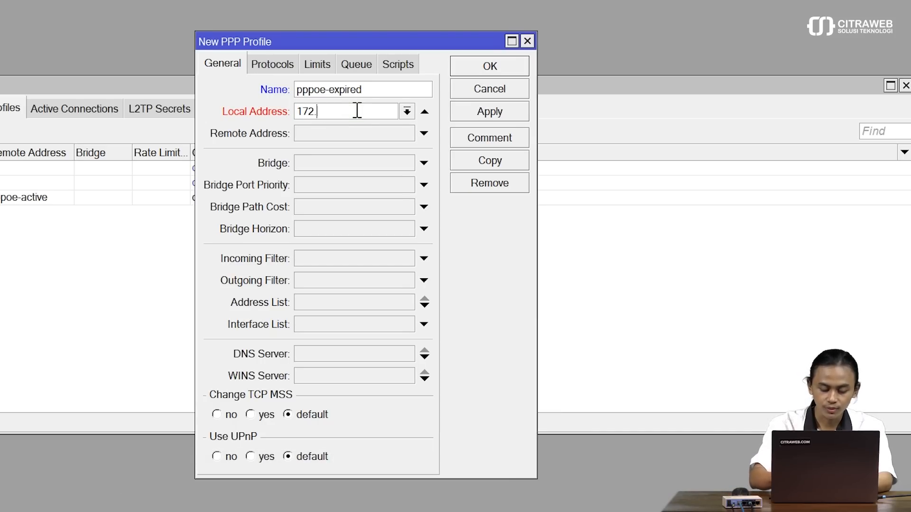
pyautogui.write('16.1.')
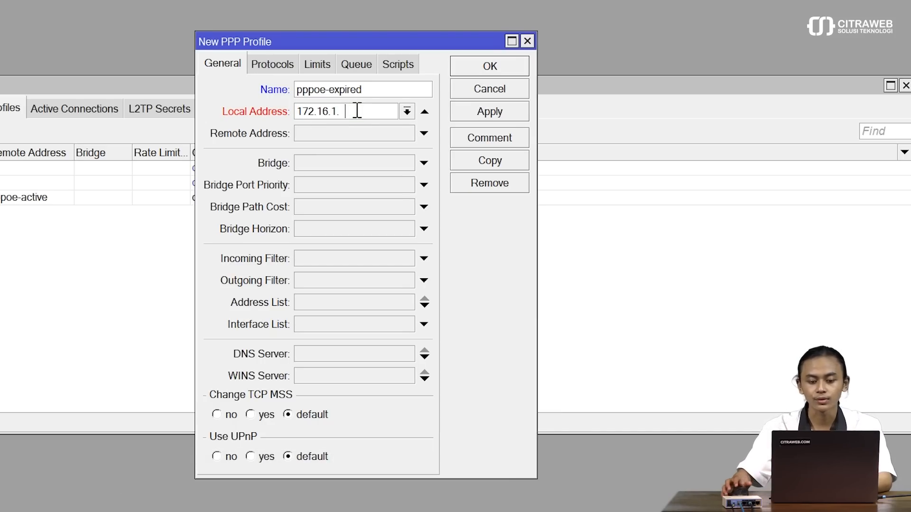
pyautogui.write('1')
pyautogui.click(369, 135)
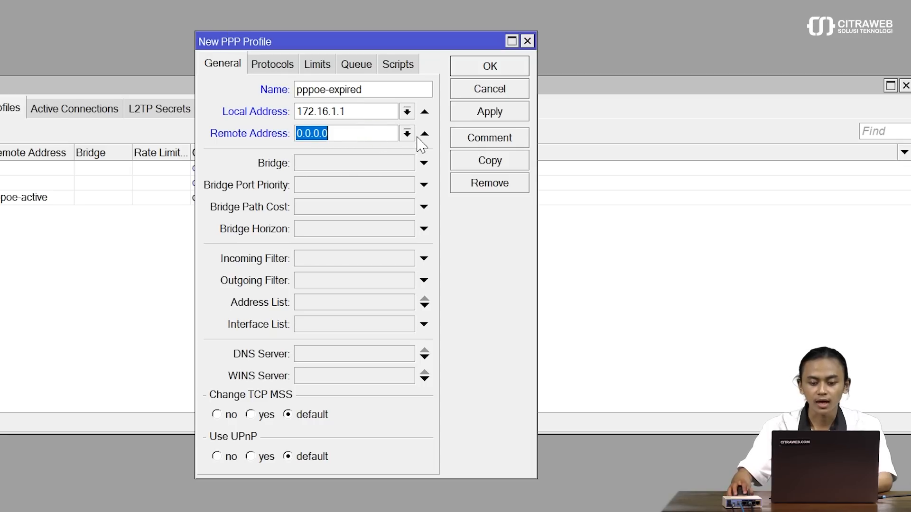
pyautogui.click(407, 133)
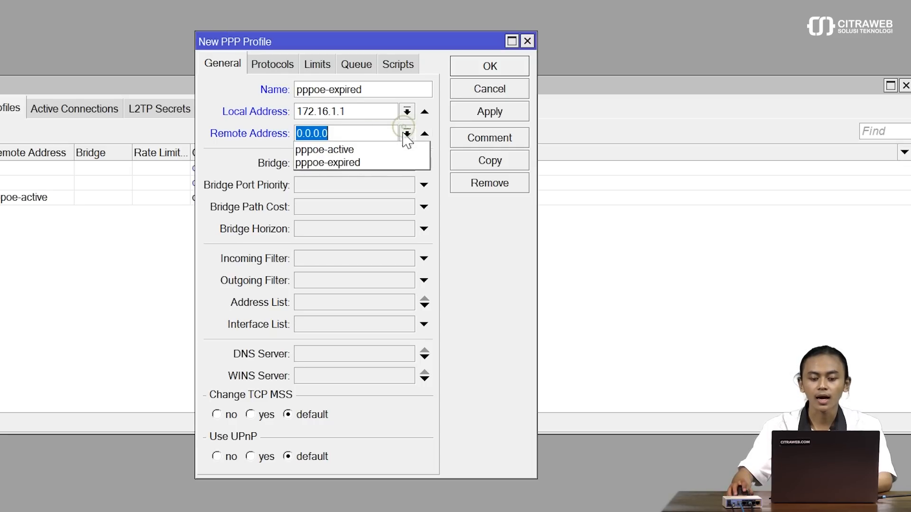
pyautogui.click(375, 162)
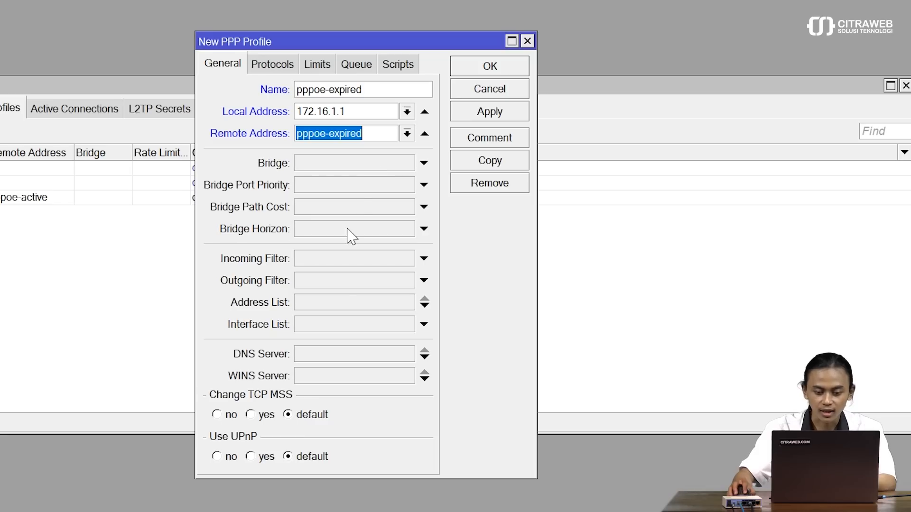
pyautogui.click(325, 310)
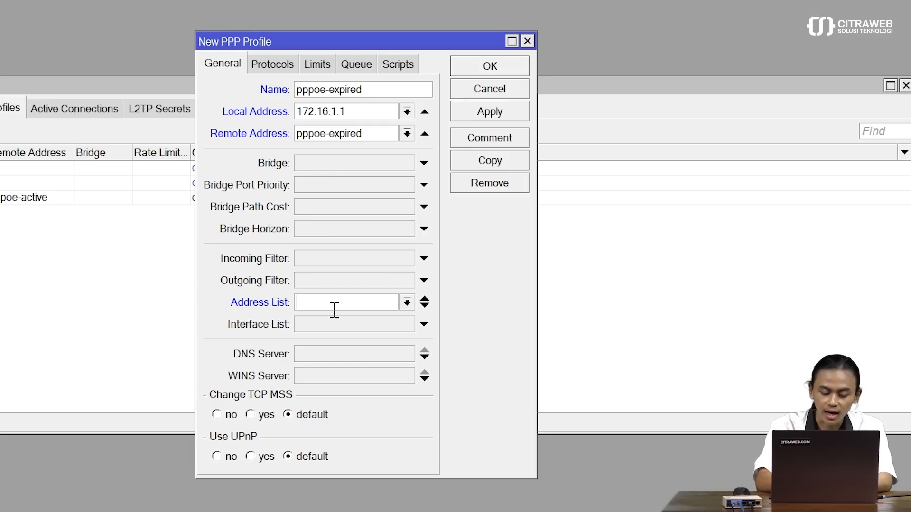
pyautogui.write('ip-e')
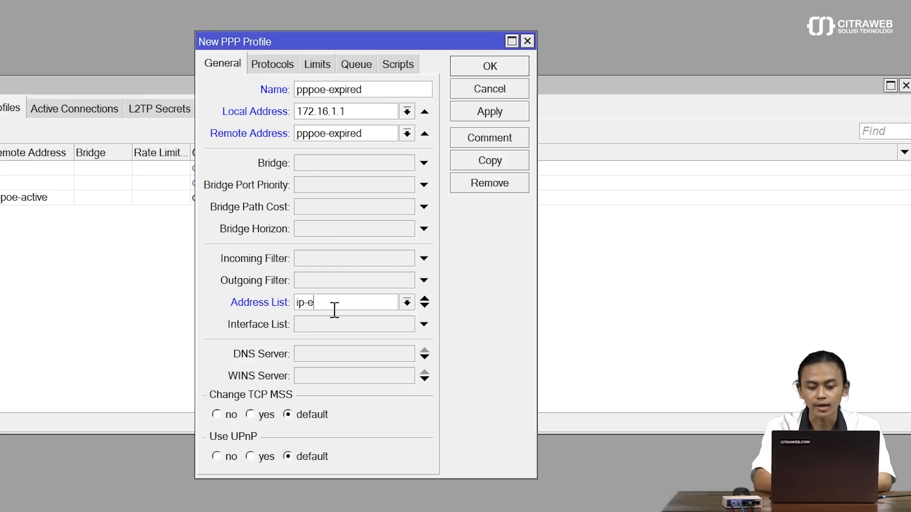
pyautogui.write('xpired')
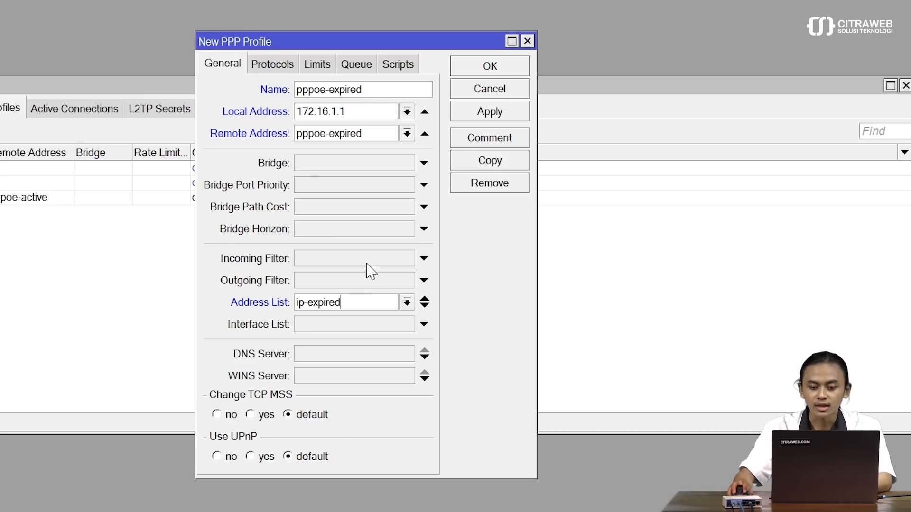
pyautogui.click(487, 115)
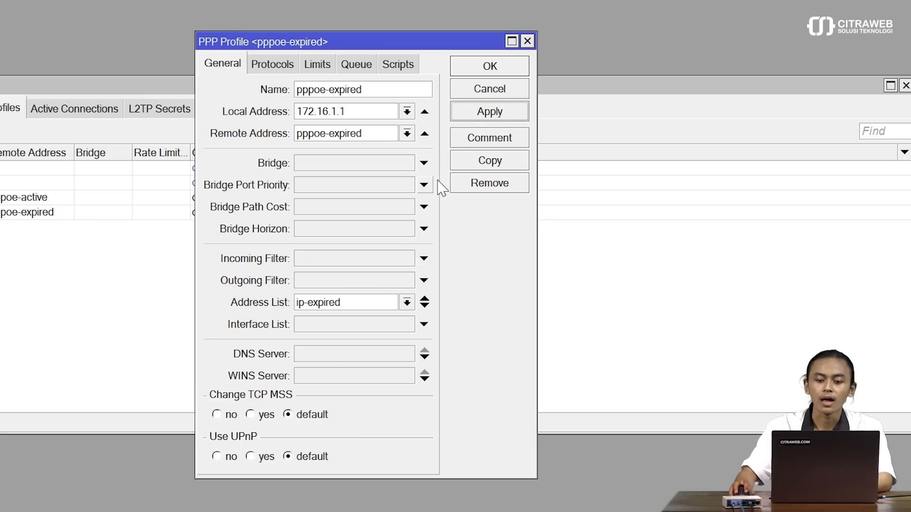
pyautogui.click(489, 68)
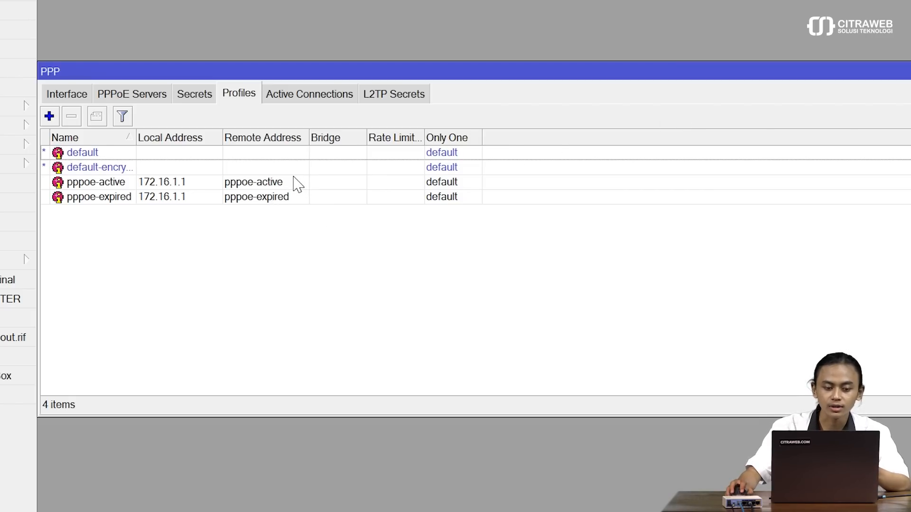
# Step: Start a new PPP secret named user1 and enter the user's password
pyautogui.click(195, 94)
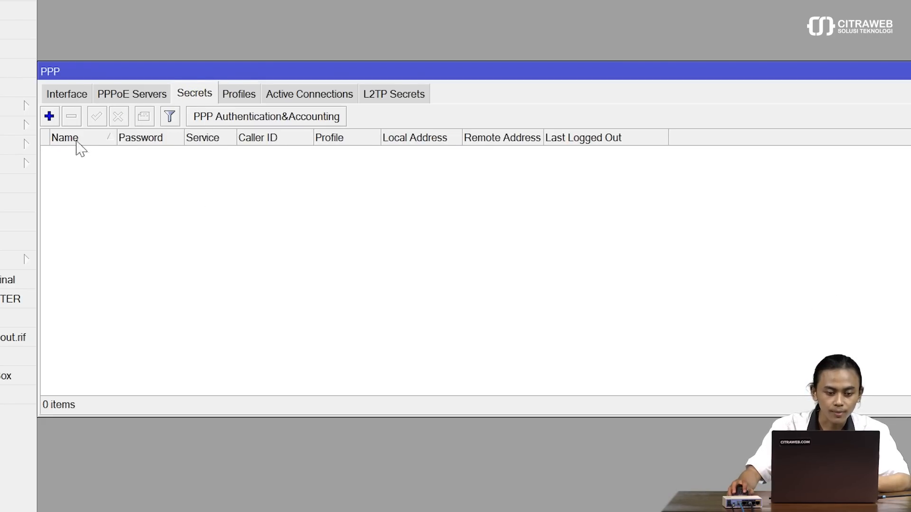
pyautogui.click(50, 116)
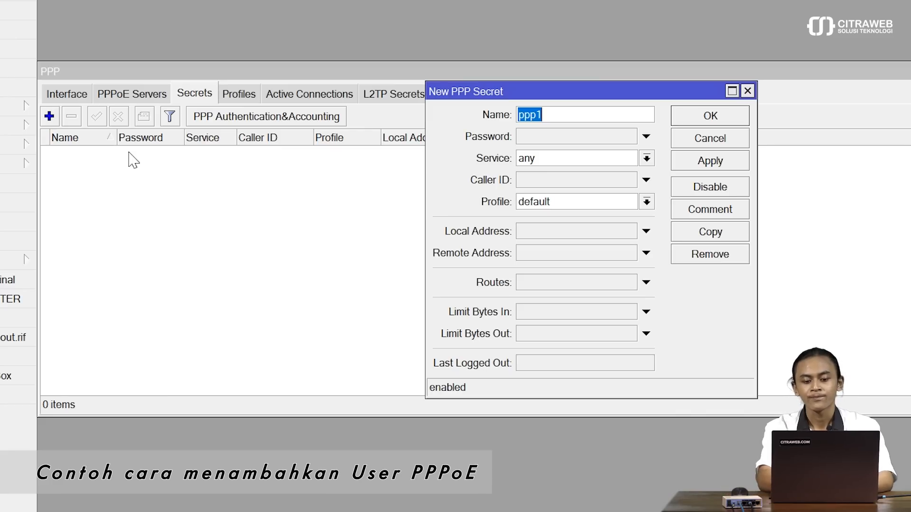
pyautogui.press('BackSpace')
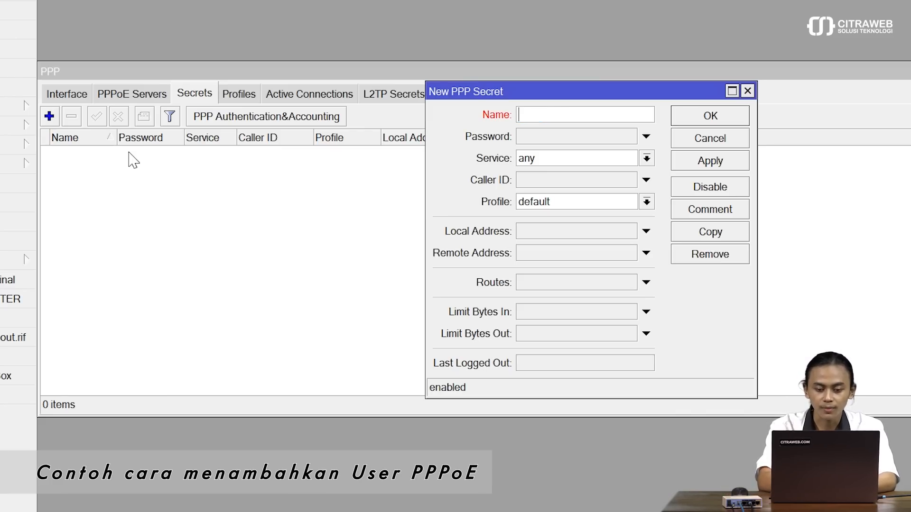
pyautogui.write('user1')
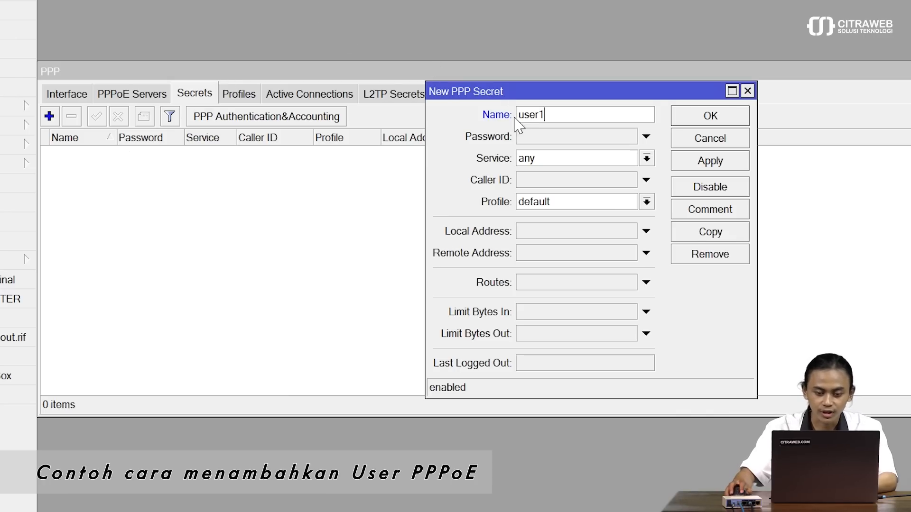
pyautogui.click(532, 138)
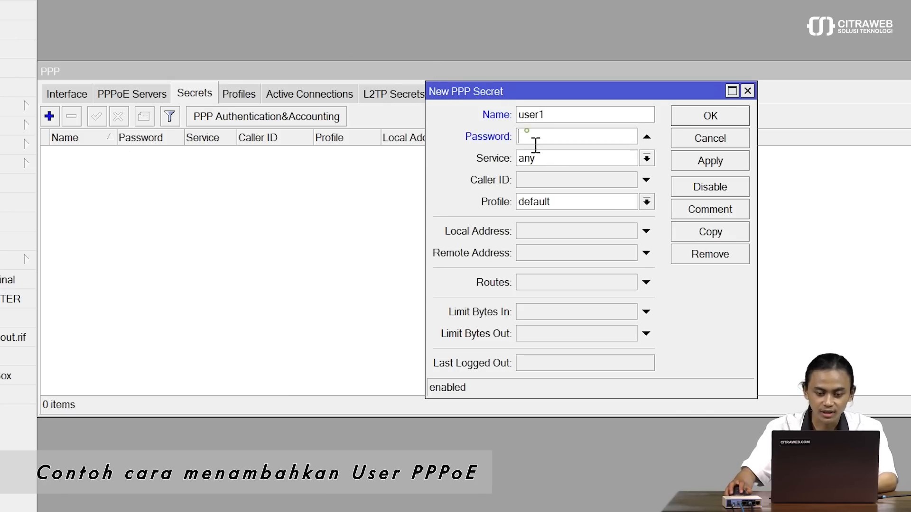
pyautogui.write('***')
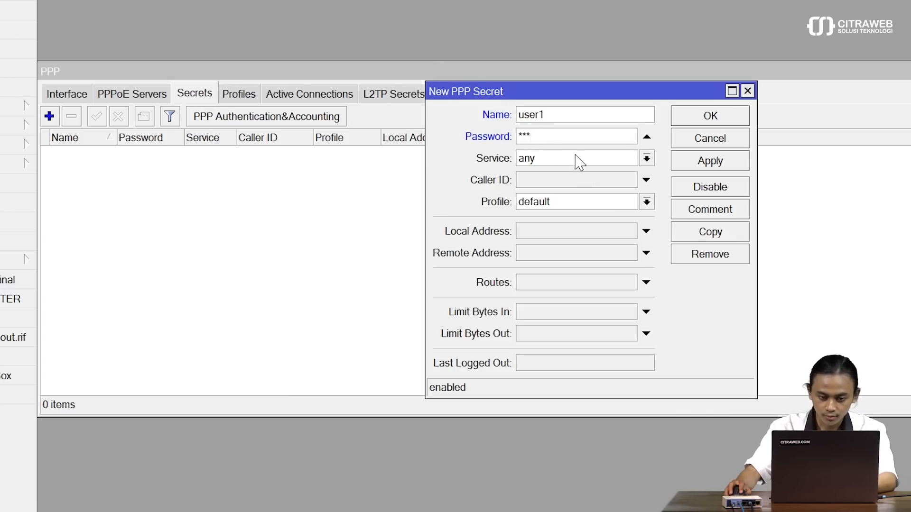
# Step: Set the secret's service to pppoe and profile to pppoe-active, then save it
pyautogui.click(587, 169)
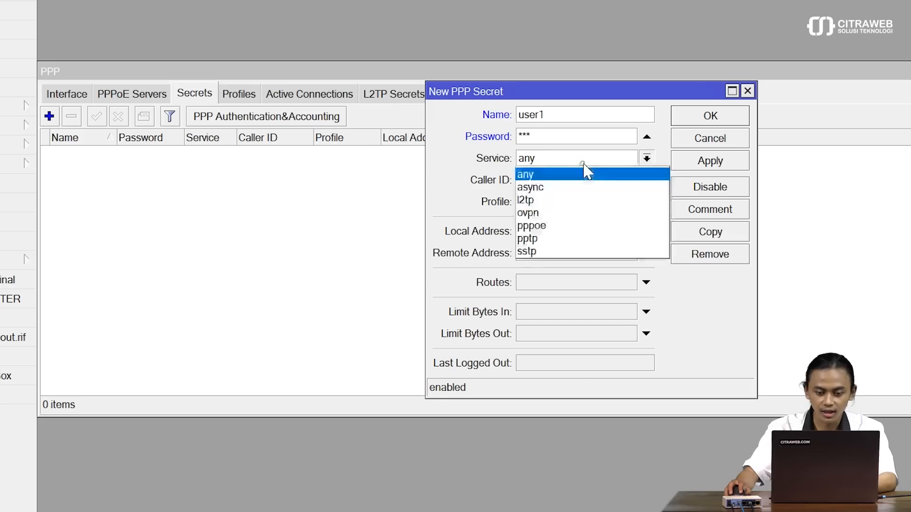
pyautogui.click(580, 226)
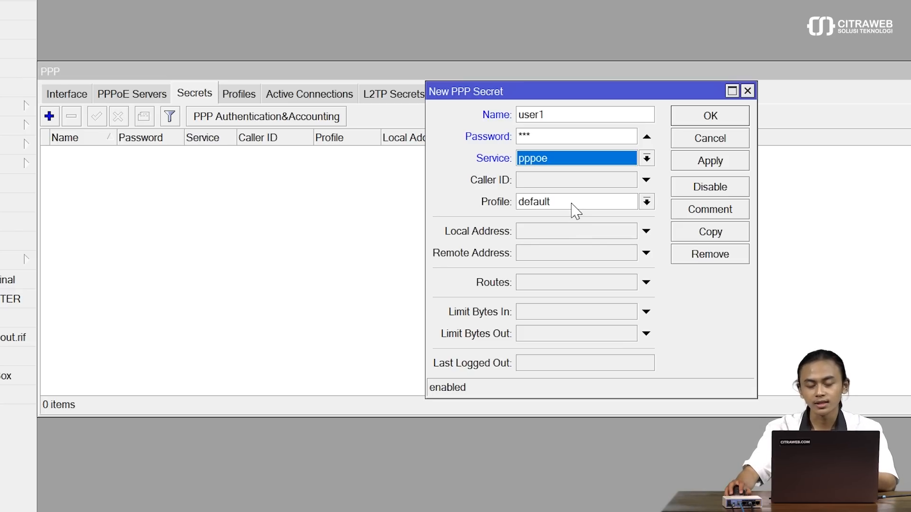
pyautogui.click(572, 203)
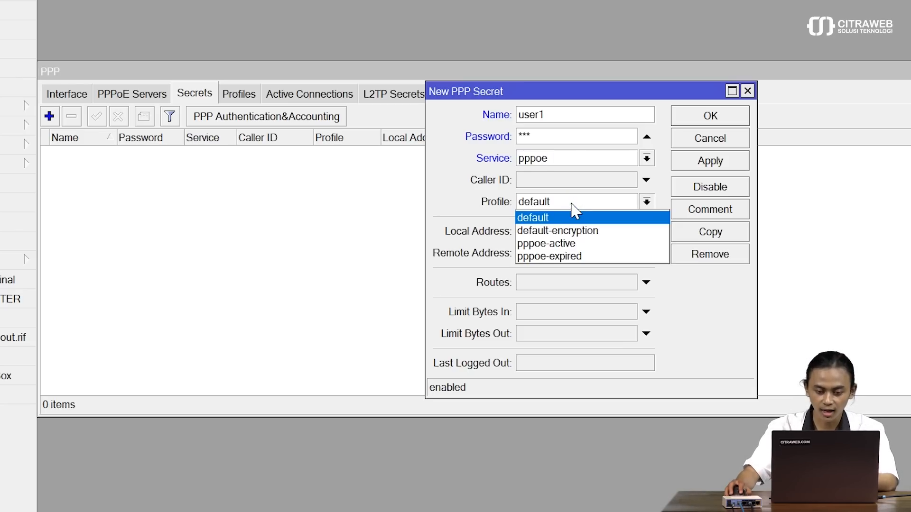
pyautogui.click(589, 246)
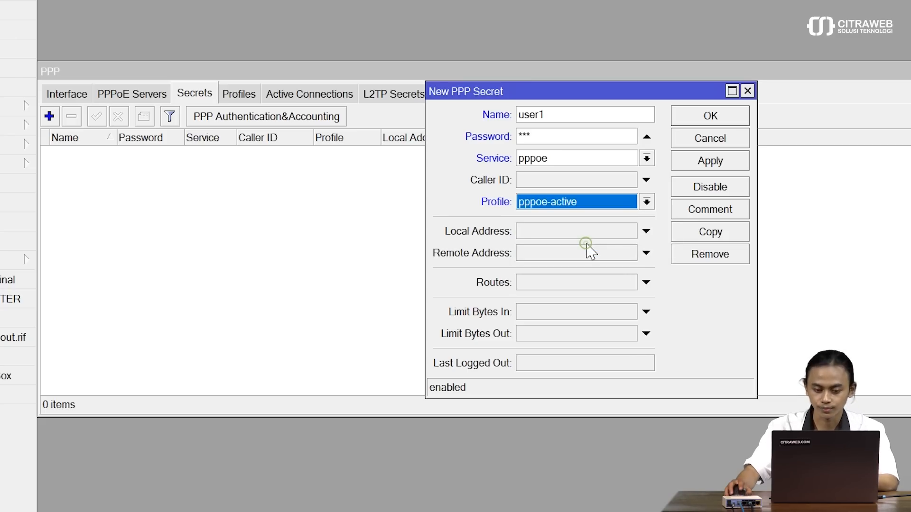
pyautogui.click(692, 162)
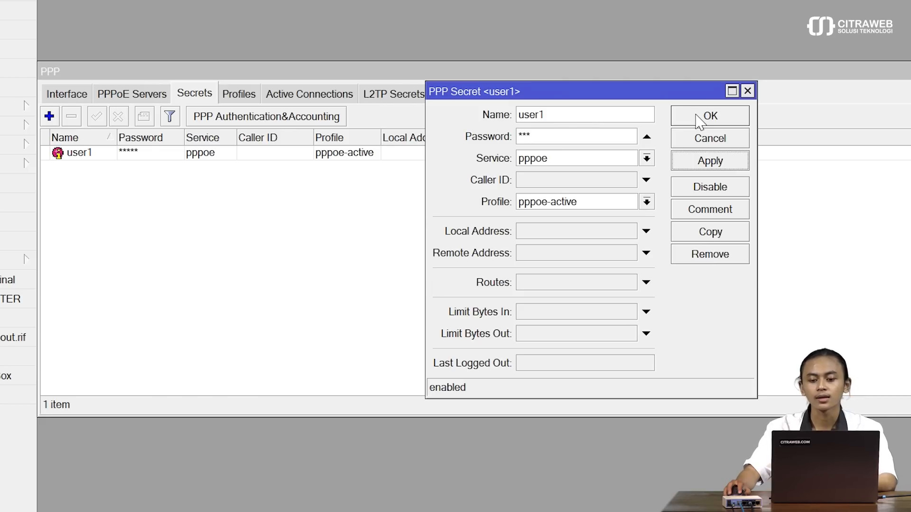
pyautogui.click(698, 121)
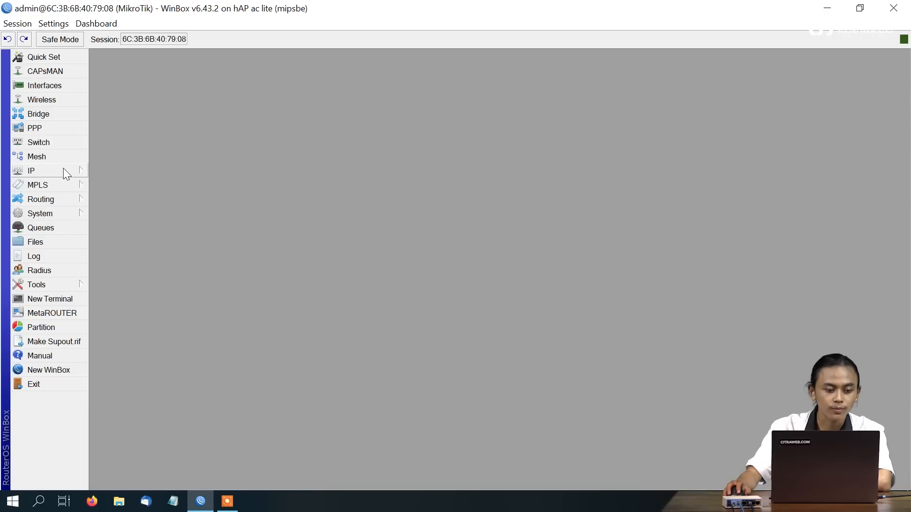
# Step: Enable the web proxy and open its Access rules list
pyautogui.click(64, 170)
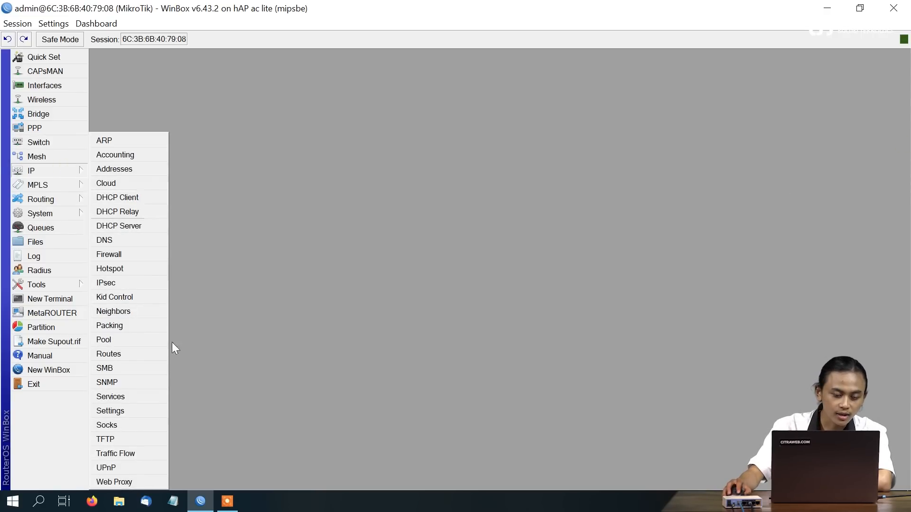
pyautogui.click(130, 480)
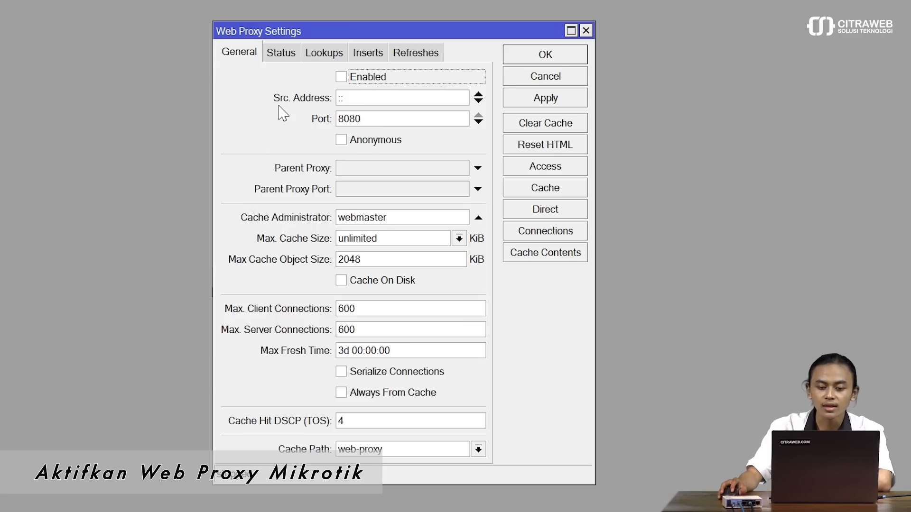
pyautogui.click(342, 77)
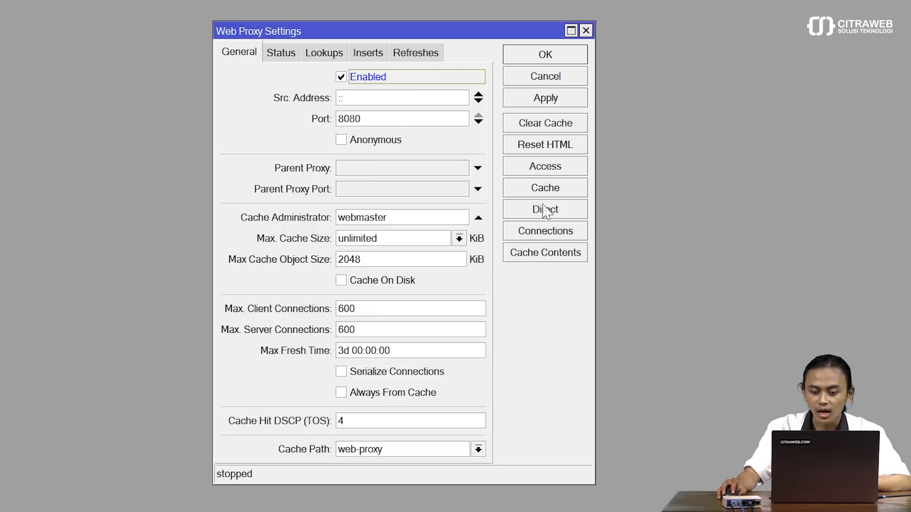
pyautogui.click(548, 170)
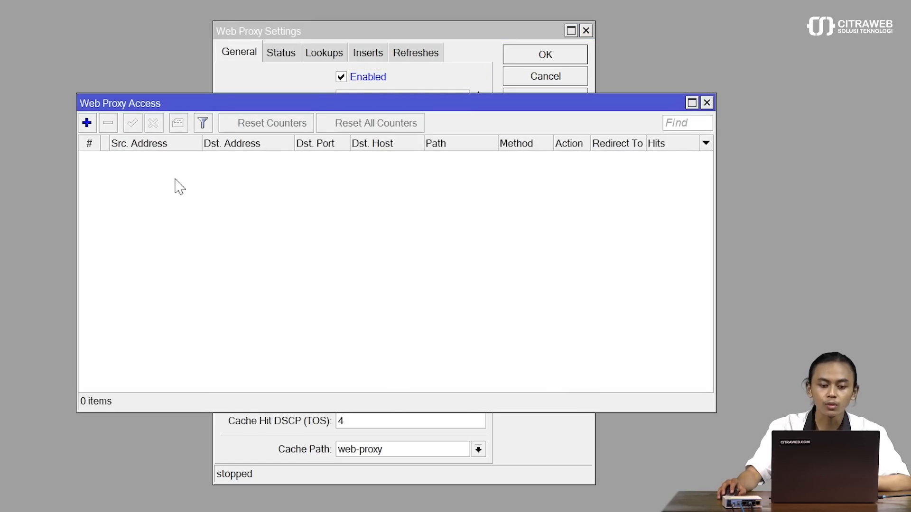
# Step: Add a proxy access rule denying source 172.16.2.0/24 to destination port 80
pyautogui.click(86, 123)
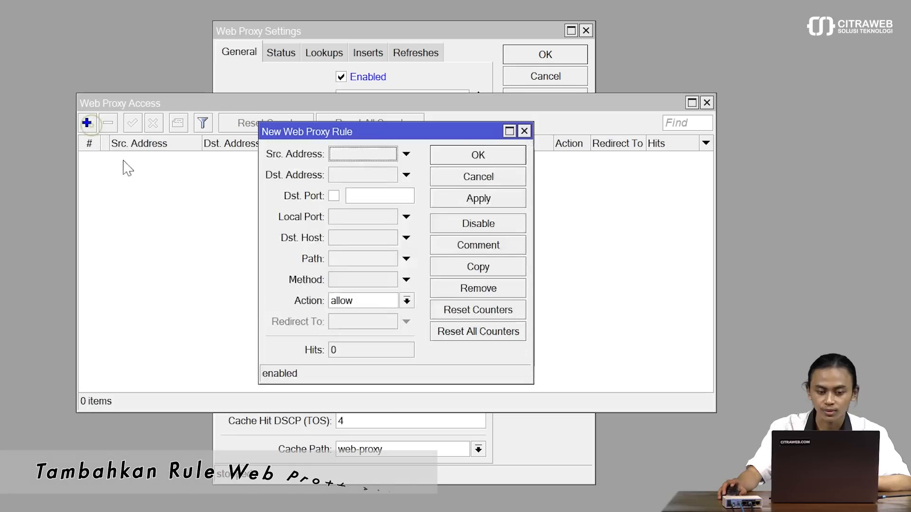
pyautogui.click(371, 154)
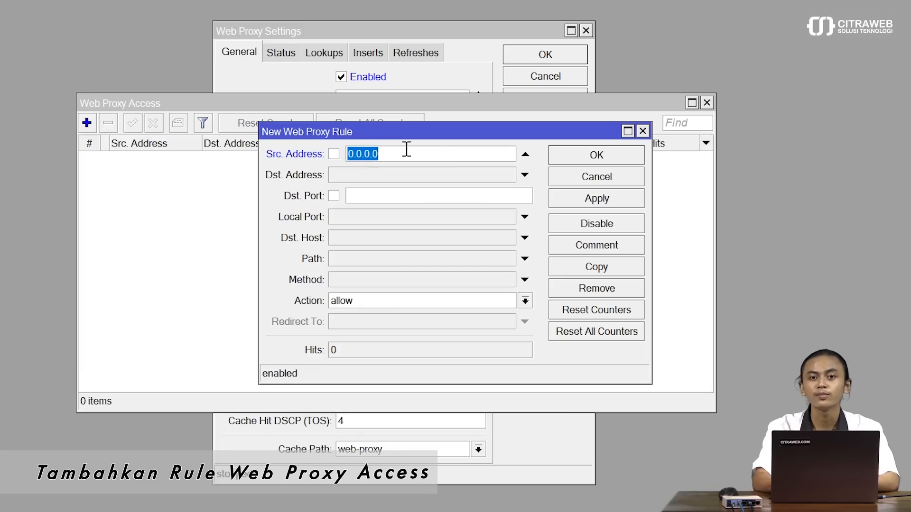
pyautogui.press('BackSpace')
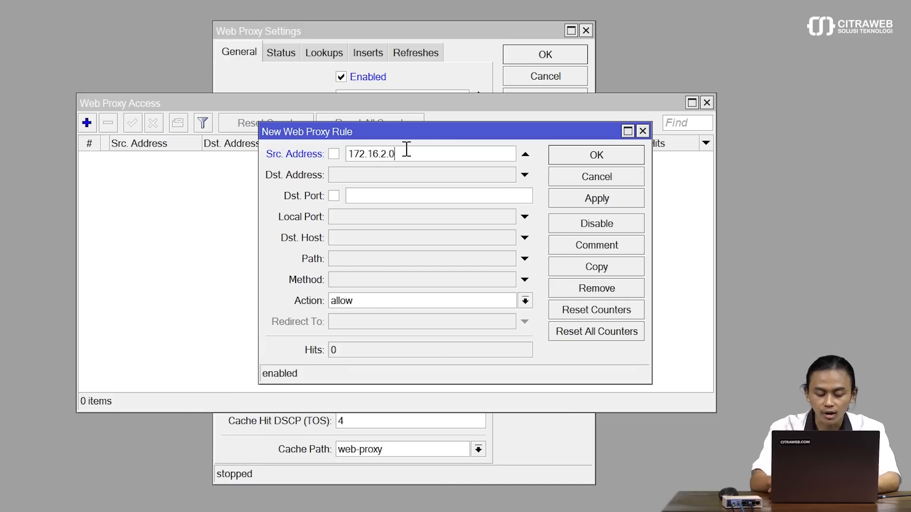
pyautogui.write('172.16.2.0/24')
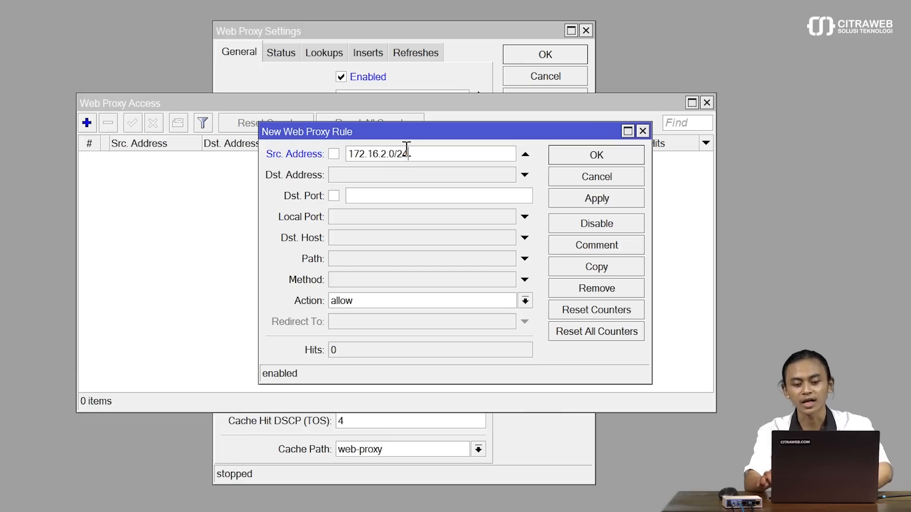
pyautogui.click(413, 197)
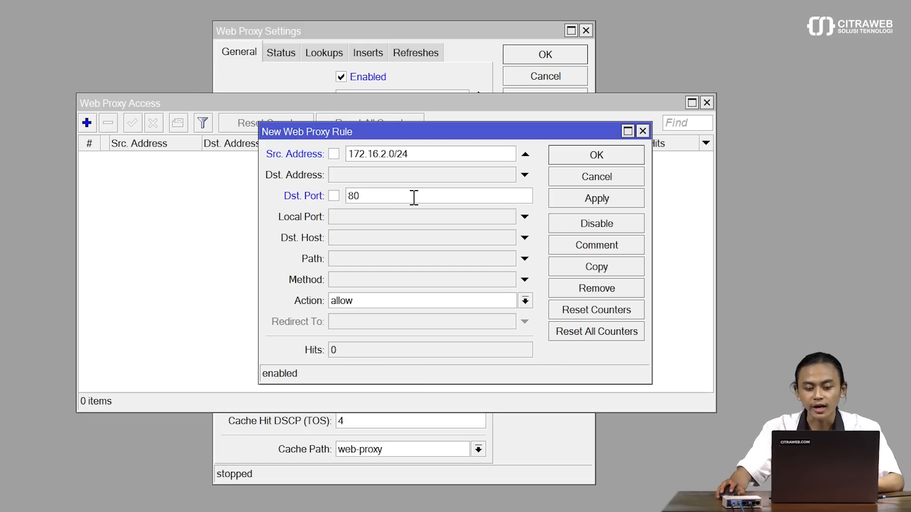
pyautogui.click(403, 302)
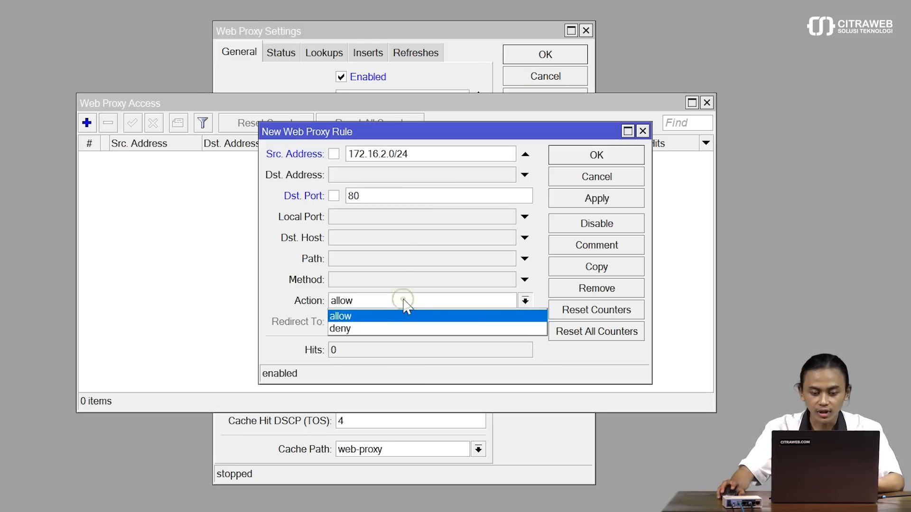
pyautogui.click(400, 328)
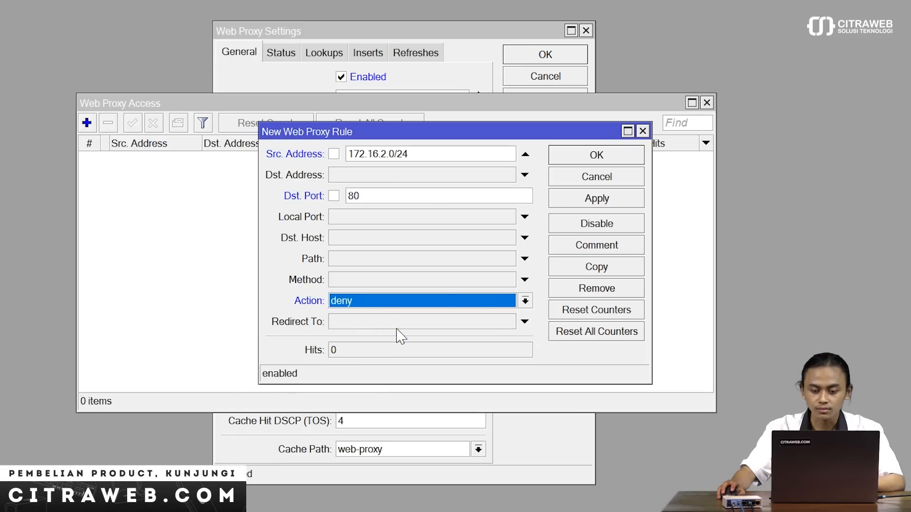
pyautogui.click(616, 199)
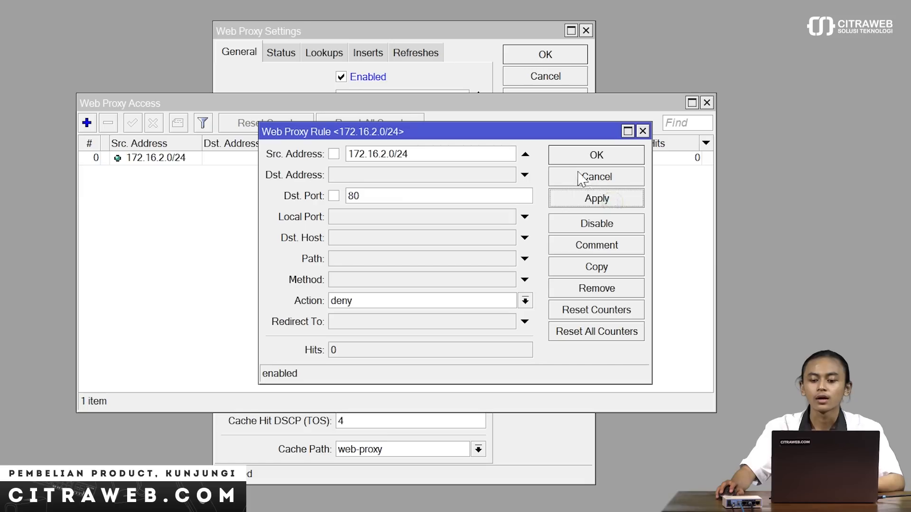
pyautogui.click(593, 160)
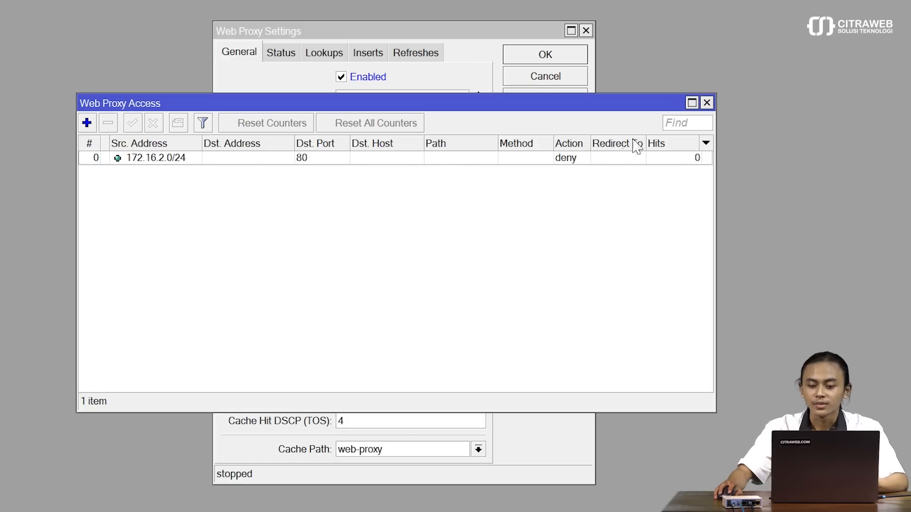
# Step: Close the web proxy windows and begin a new NAT rule in IP Firewall
pyautogui.click(706, 102)
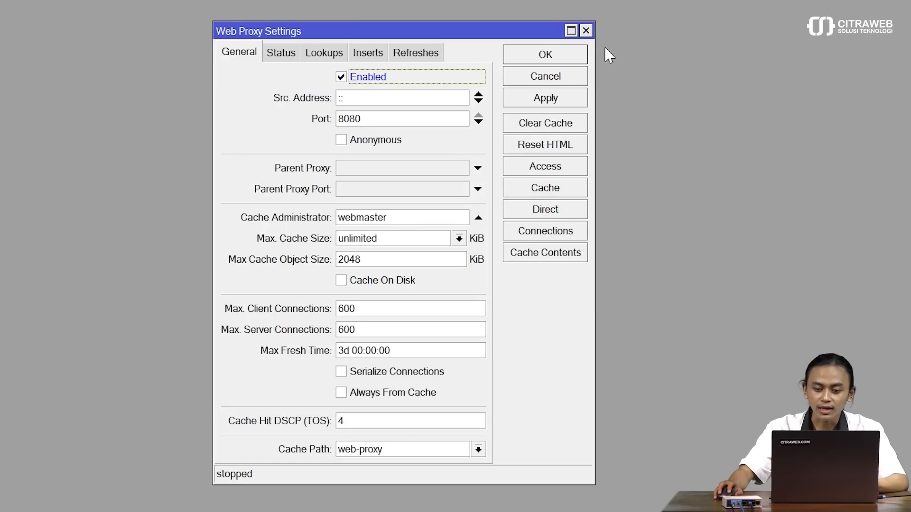
pyautogui.click(586, 31)
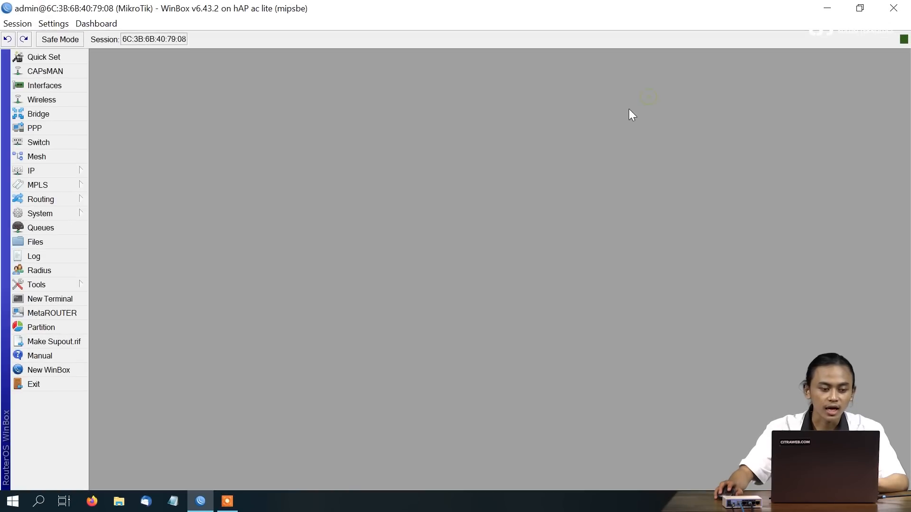
pyautogui.click(68, 169)
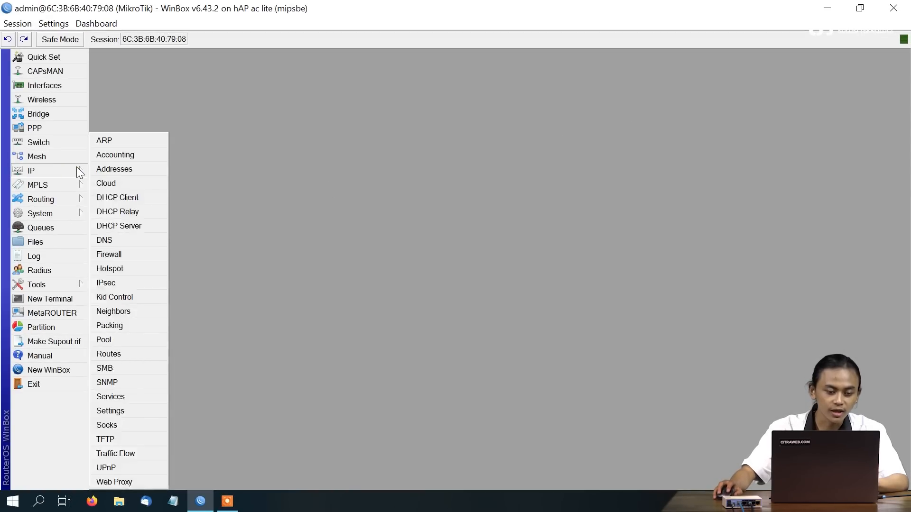
pyautogui.click(153, 252)
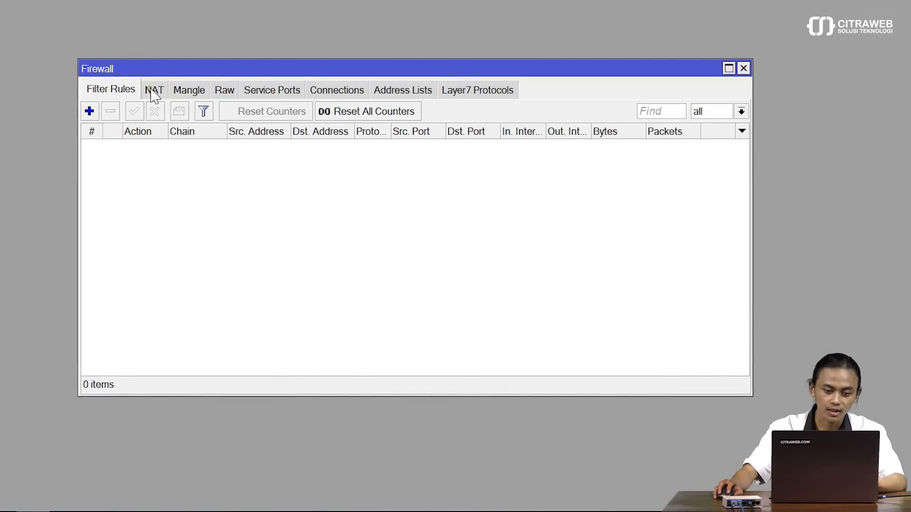
pyautogui.click(151, 91)
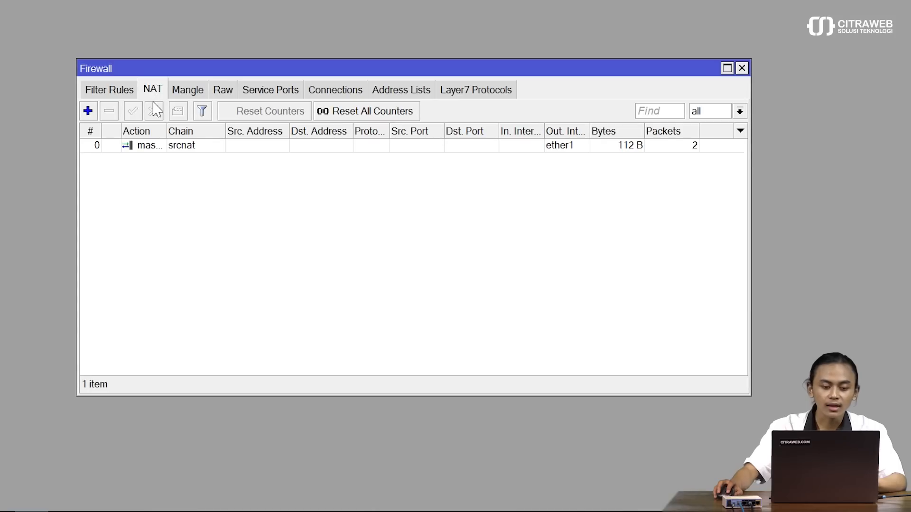
pyautogui.click(87, 111)
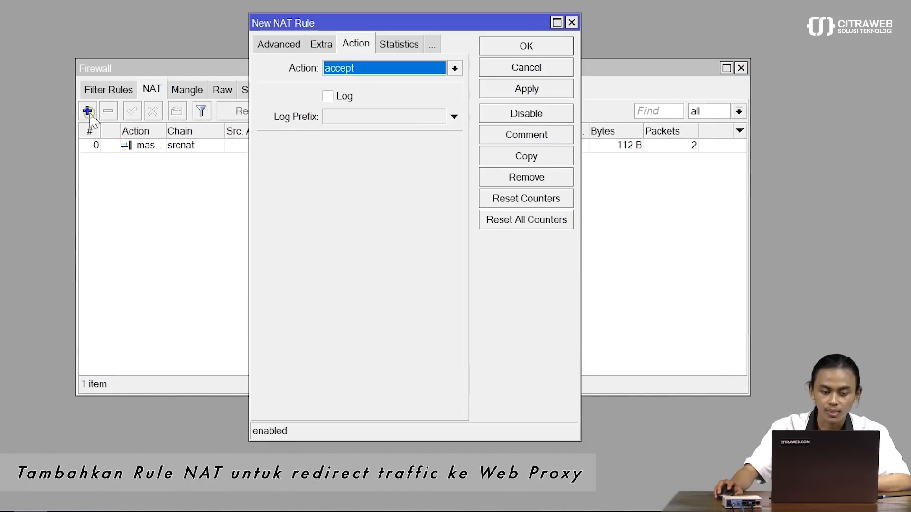
# Step: Set the new NAT rule to chain dstnat, protocol 6 (tcp), destination port 80
pyautogui.click(275, 45)
pyautogui.click(274, 45)
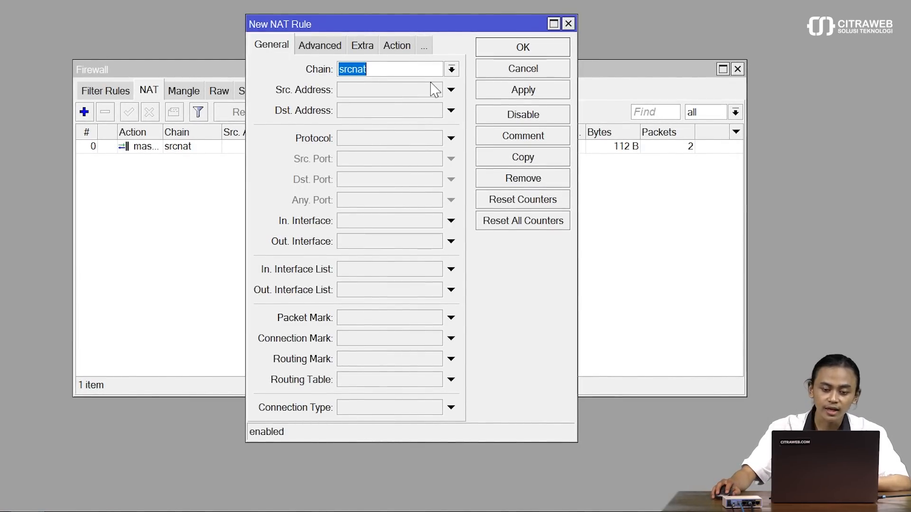
pyautogui.click(452, 70)
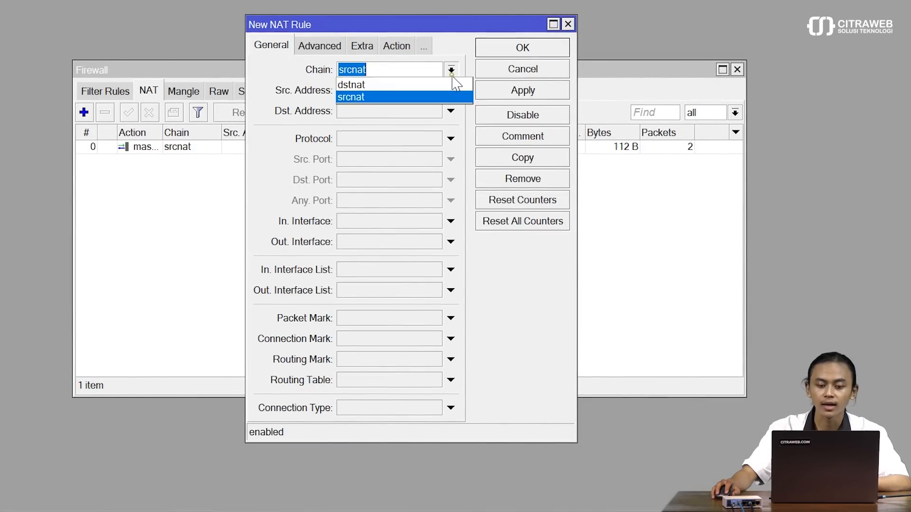
pyautogui.click(364, 84)
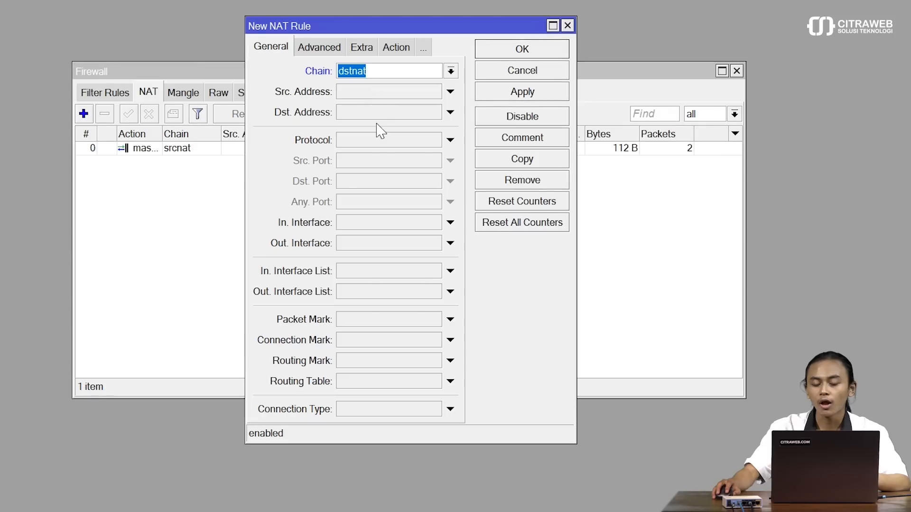
pyautogui.click(373, 140)
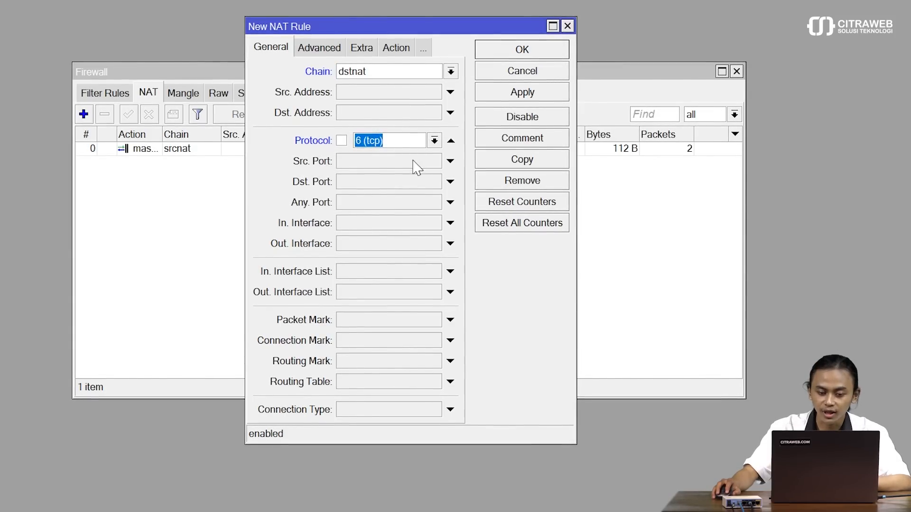
pyautogui.click(371, 183)
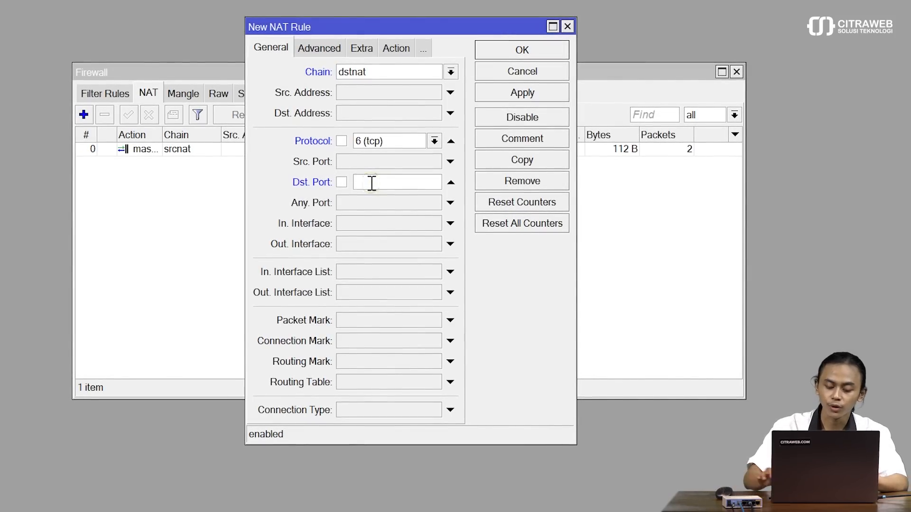
pyautogui.write('80')
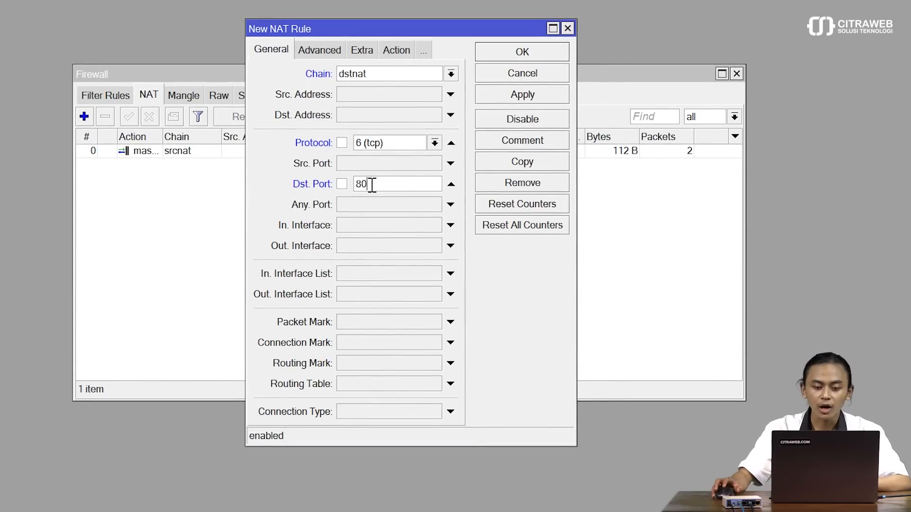
pyautogui.click(324, 54)
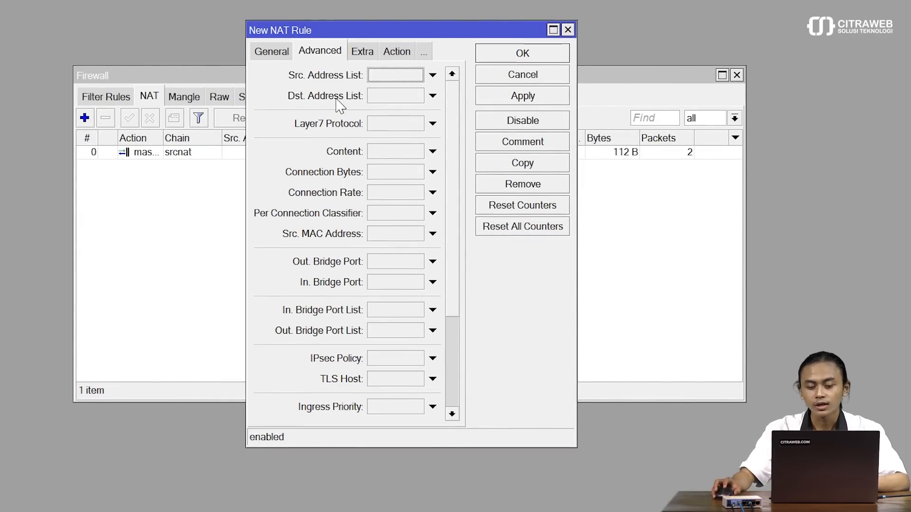
# Step: Match source address list ip-expired, redirect to port 8080, and save the NAT rule
pyautogui.click(396, 75)
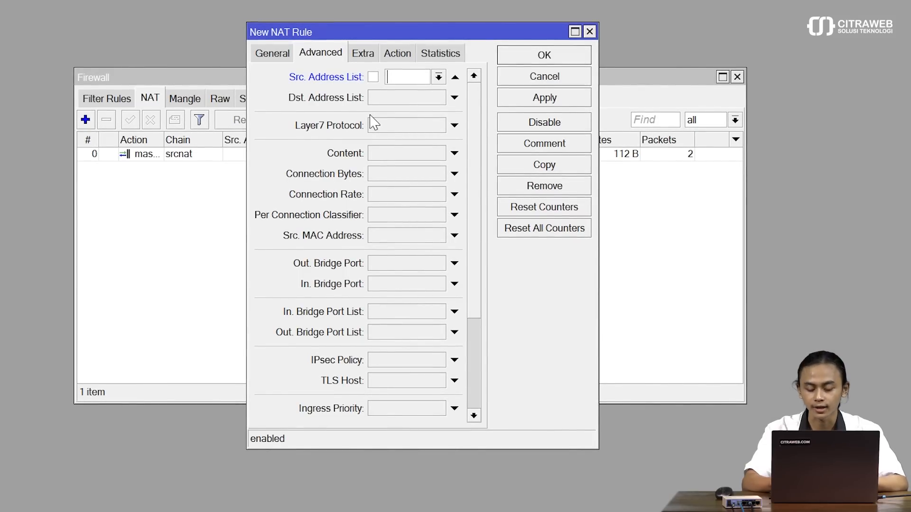
pyautogui.write('i')
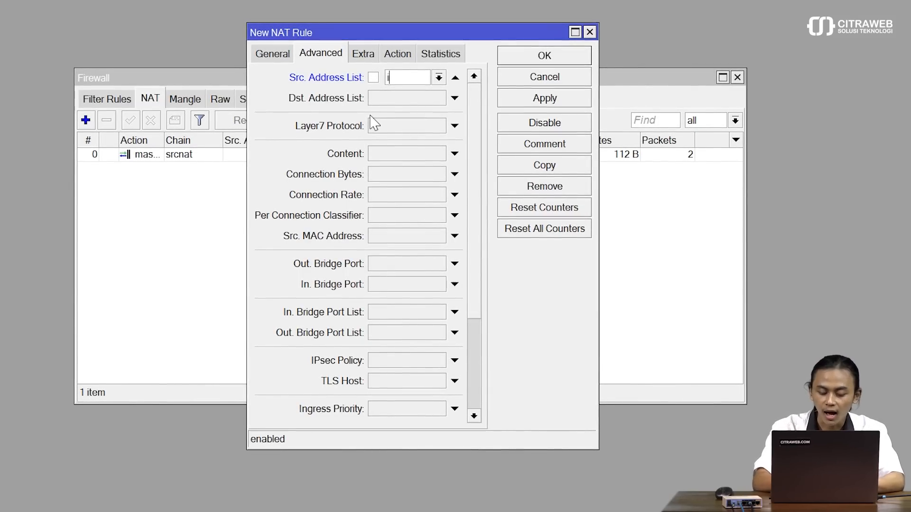
pyautogui.write('p-expired')
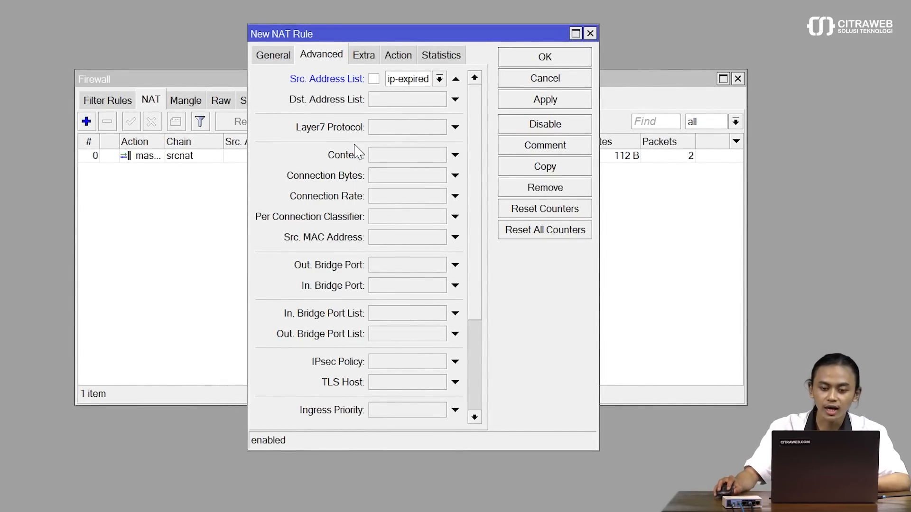
pyautogui.click(398, 56)
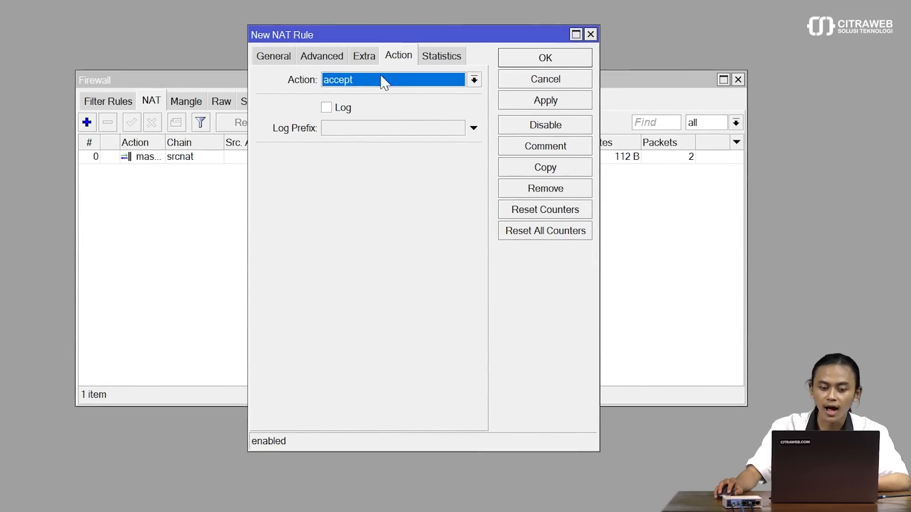
pyautogui.click(382, 81)
pyautogui.click(384, 207)
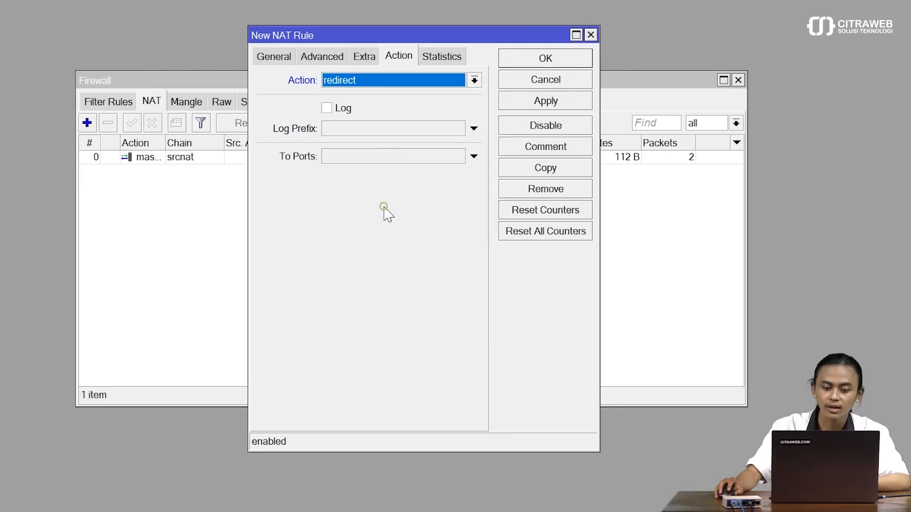
pyautogui.click(370, 159)
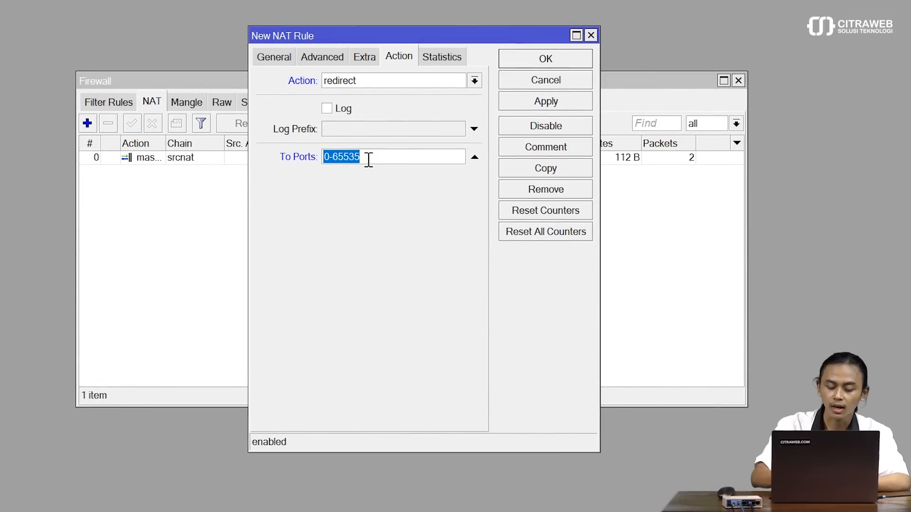
pyautogui.write('8080')
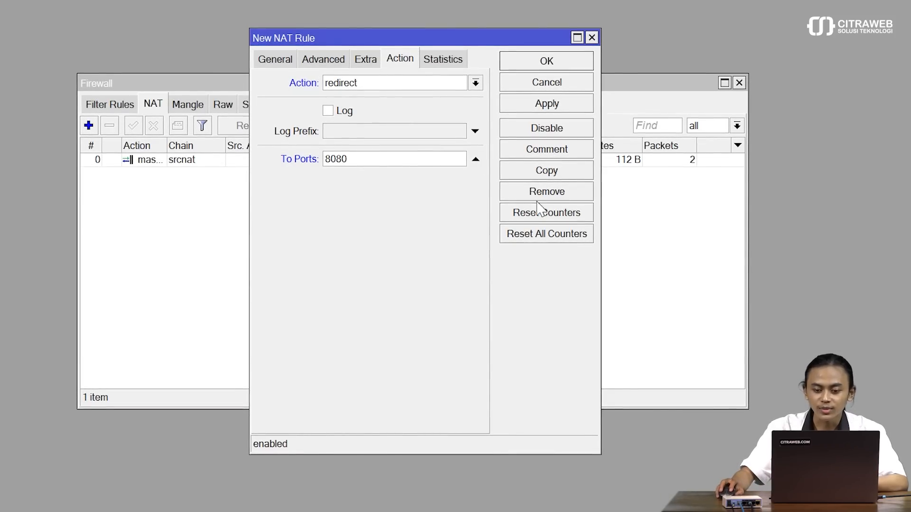
pyautogui.click(553, 105)
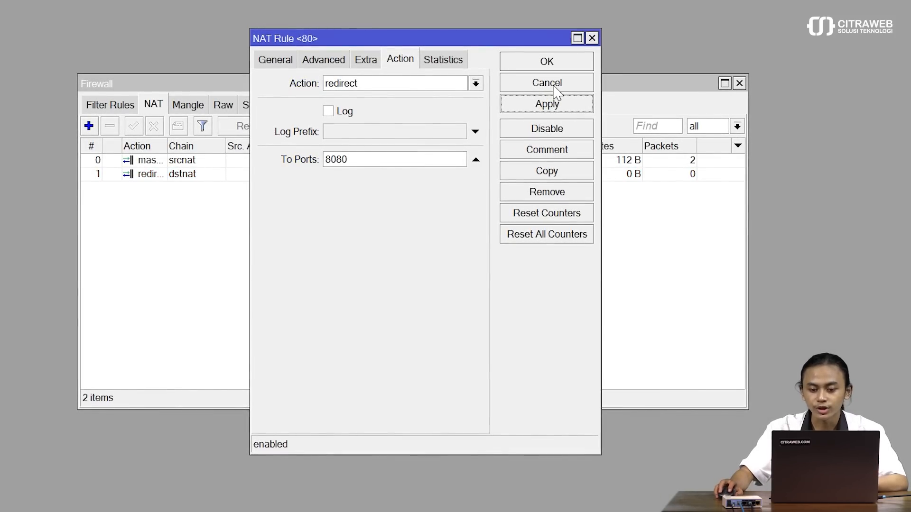
pyautogui.click(545, 62)
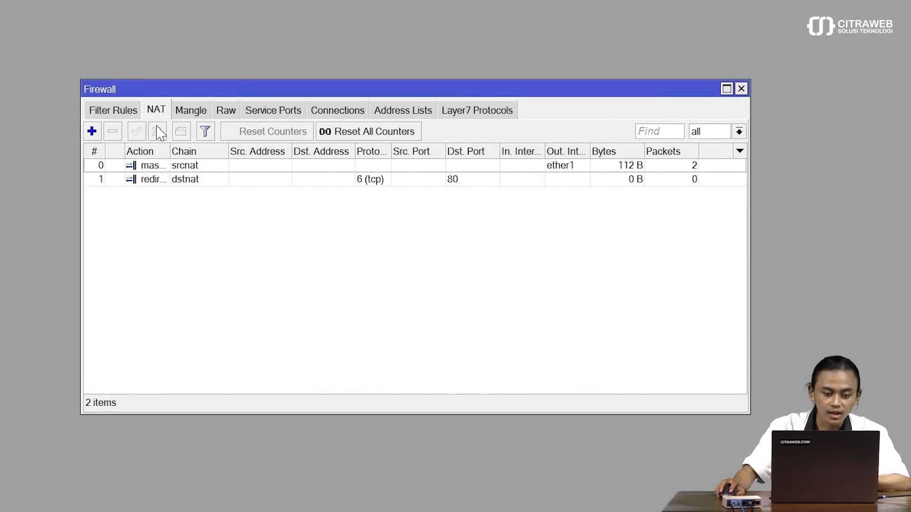
pyautogui.click(120, 113)
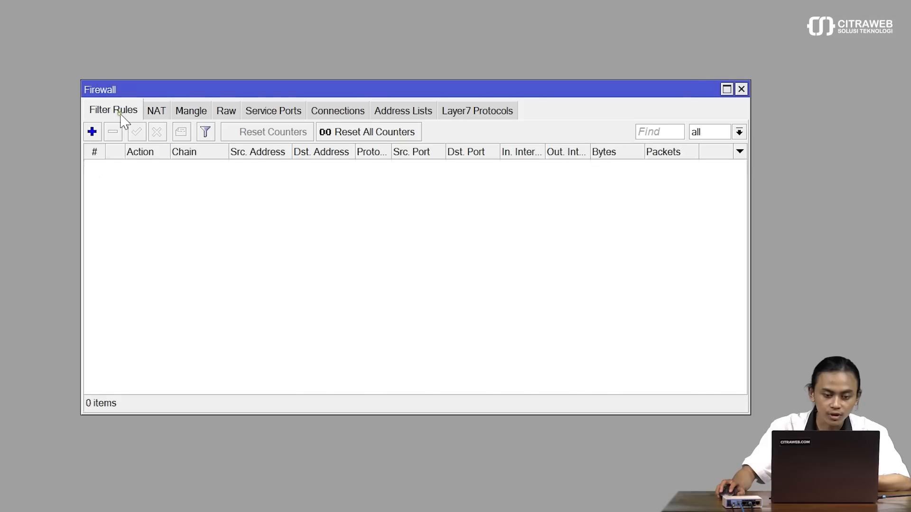
# Step: Add a new forward-chain filter rule matching protocol 6 (tcp) and destination port 443
pyautogui.click(92, 133)
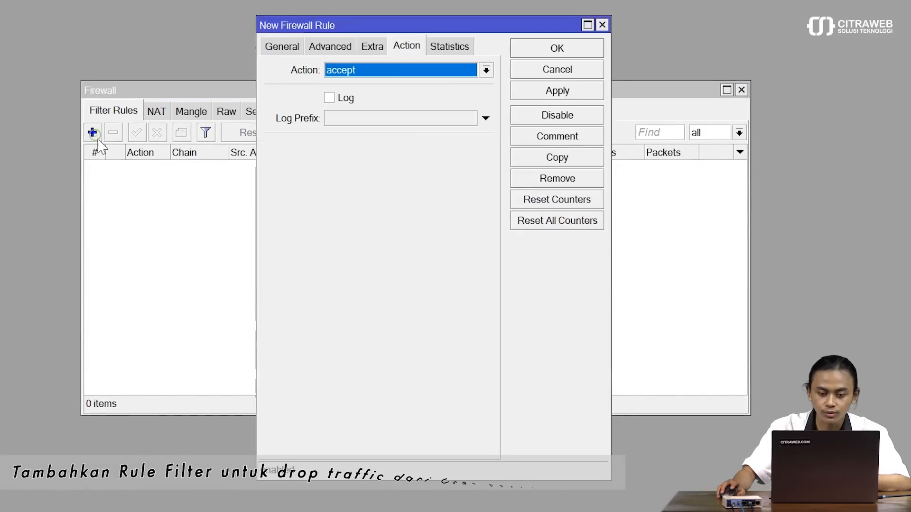
pyautogui.click(273, 46)
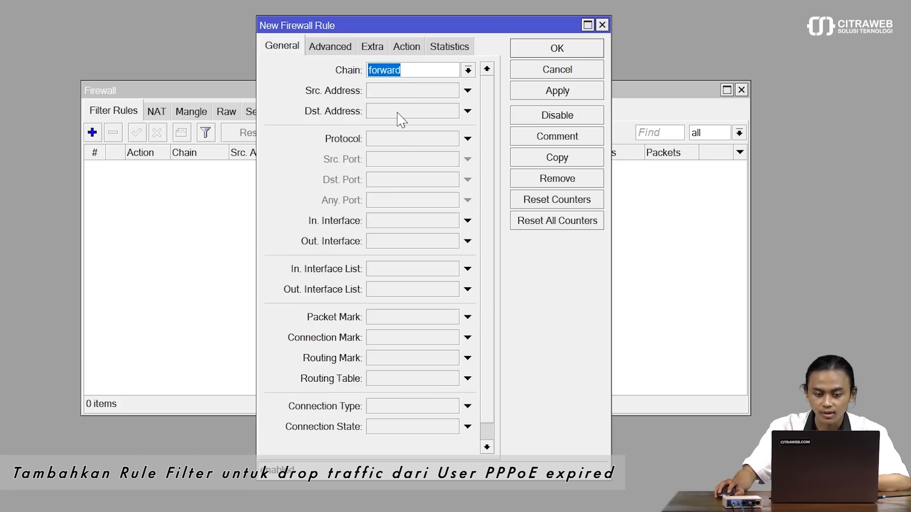
pyautogui.click(398, 140)
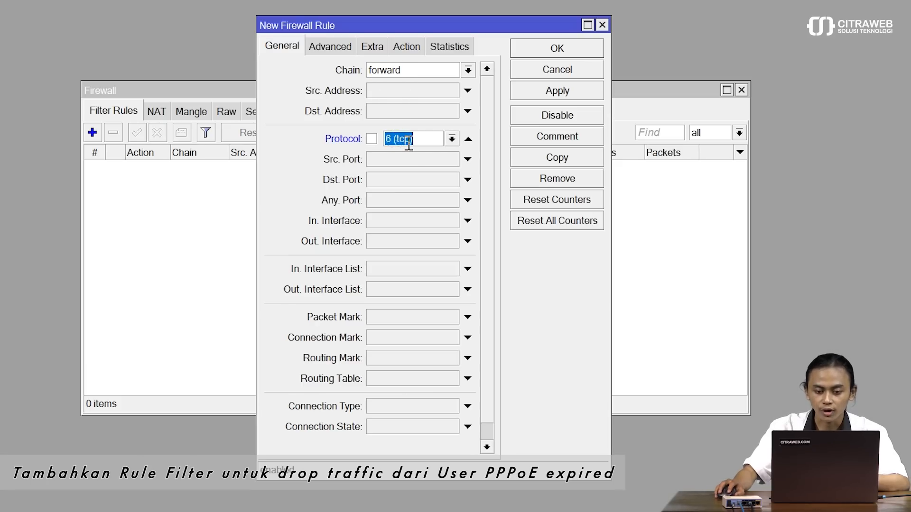
pyautogui.click(394, 183)
pyautogui.write('443')
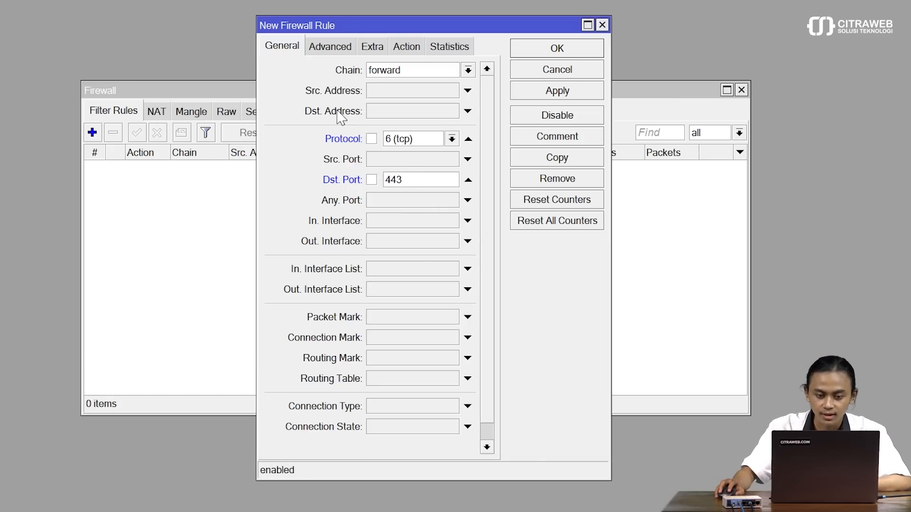
pyautogui.click(344, 47)
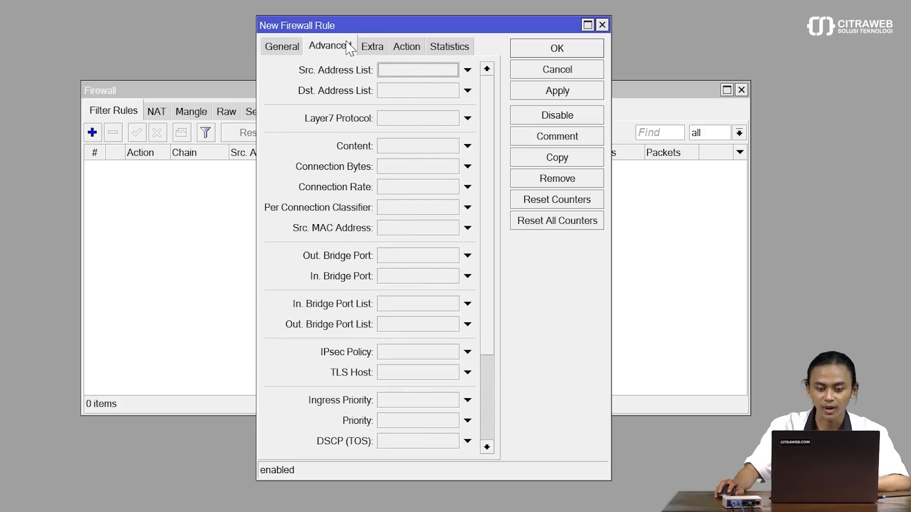
# Step: Match source address list ip-expired with action drop, then apply and save the filter rule
pyautogui.click(428, 72)
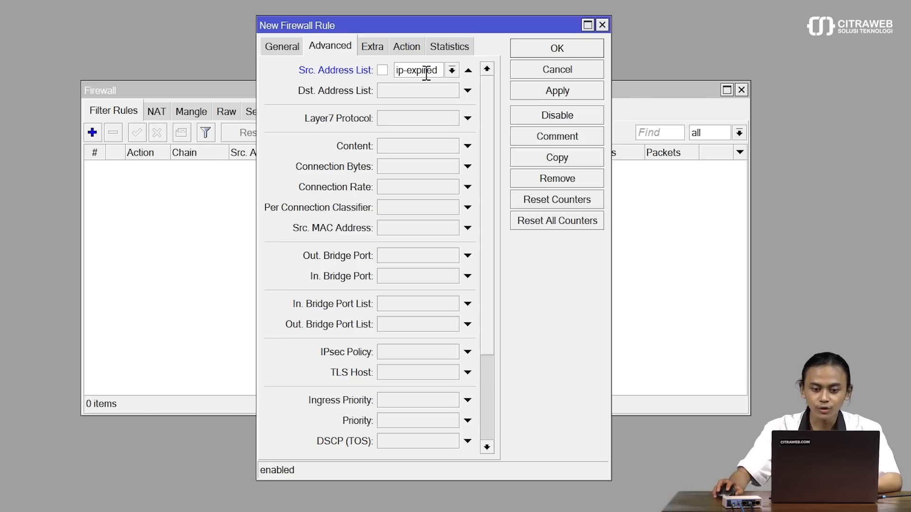
pyautogui.click(418, 46)
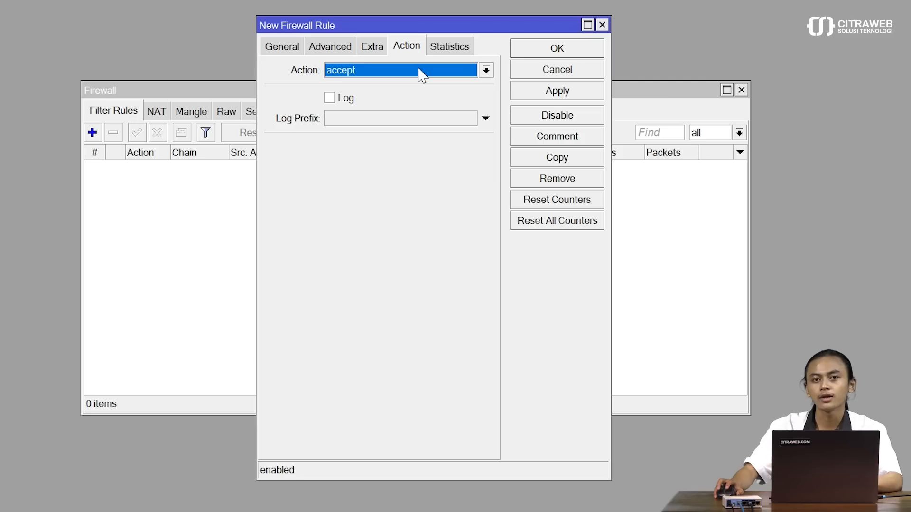
pyautogui.click(423, 75)
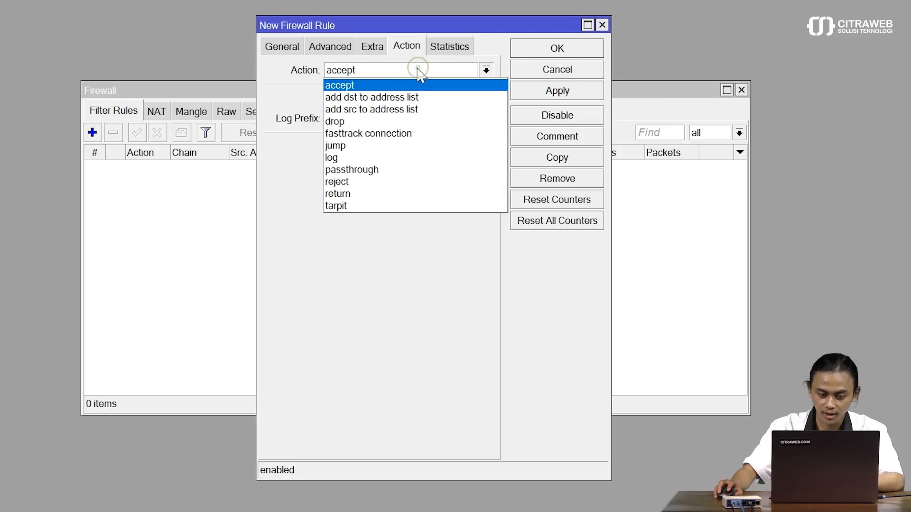
pyautogui.click(430, 122)
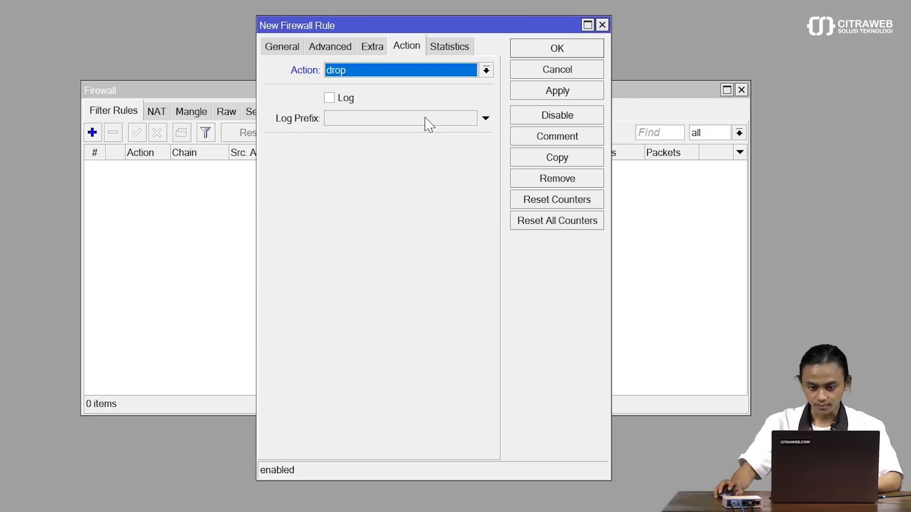
pyautogui.click(527, 97)
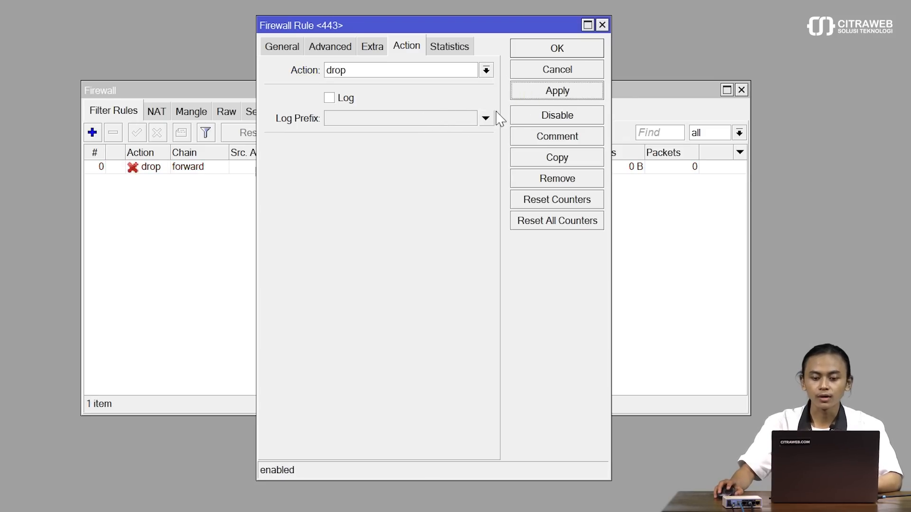
pyautogui.click(556, 49)
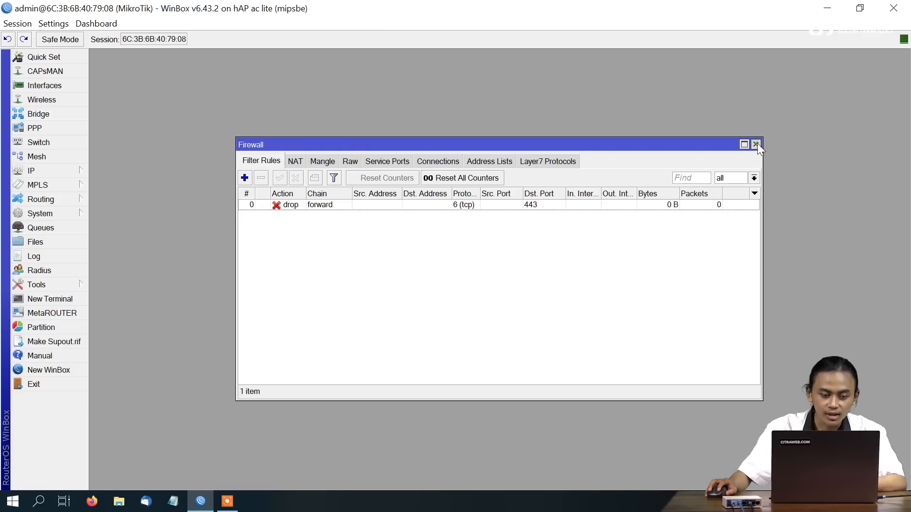
# Step: Close the Firewall window and bring up the System Scheduler list
pyautogui.click(758, 144)
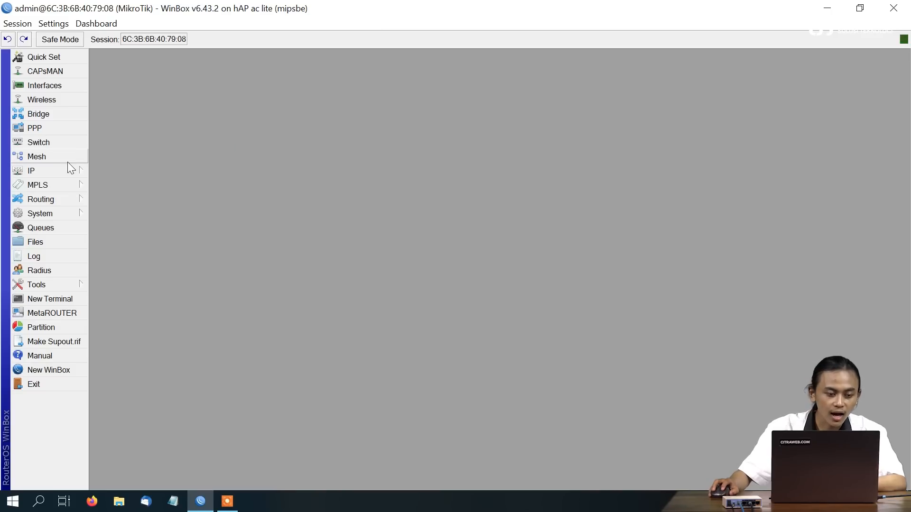
pyautogui.click(53, 218)
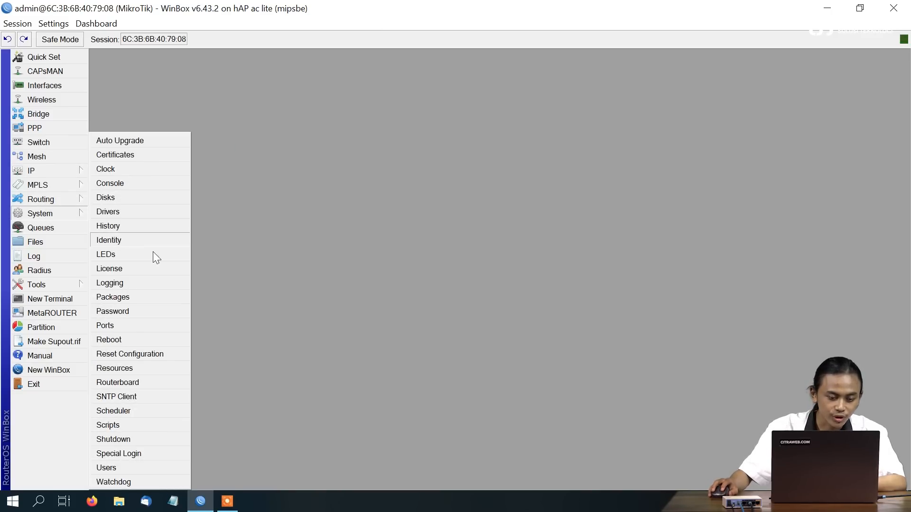
pyautogui.click(129, 410)
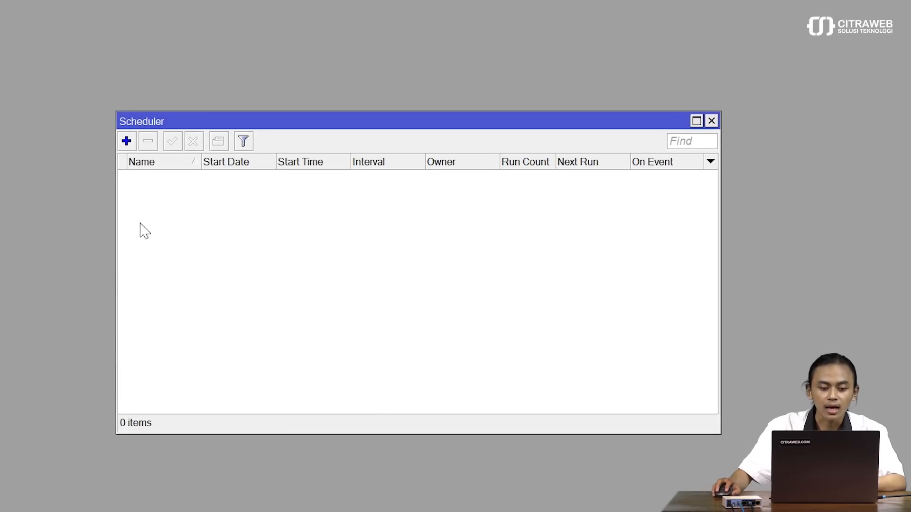
# Step: Add a new schedule named user1-scheduler with interval 7d 00:00:00
pyautogui.click(126, 140)
pyautogui.write('user1-scheduler')
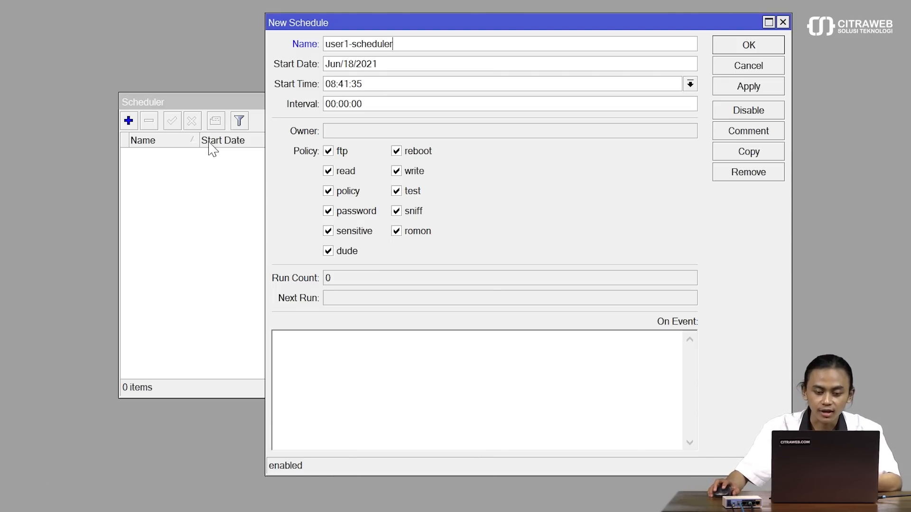
pyautogui.doubleClick(373, 104)
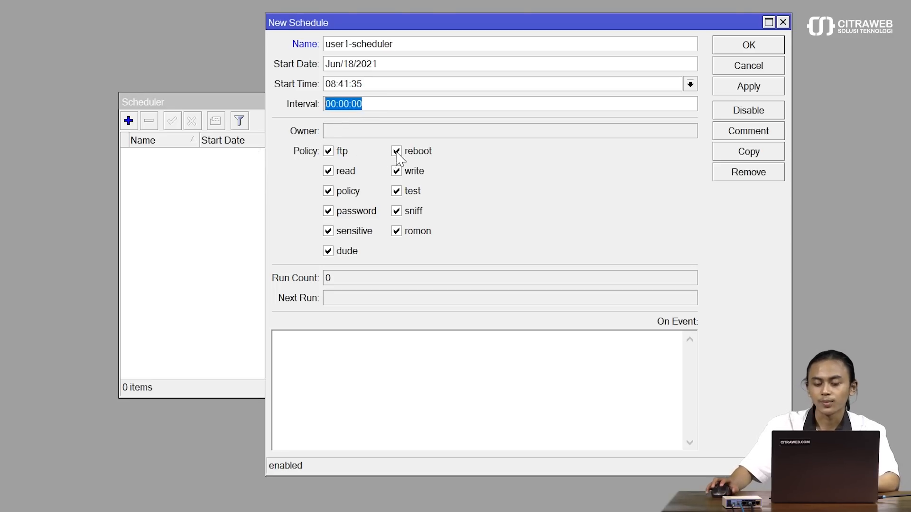
pyautogui.press('BackSpace')
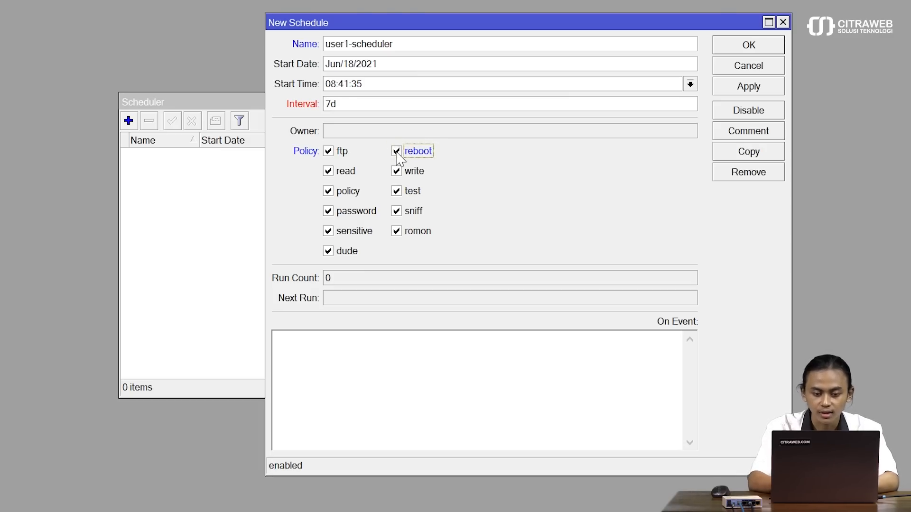
pyautogui.click(391, 107)
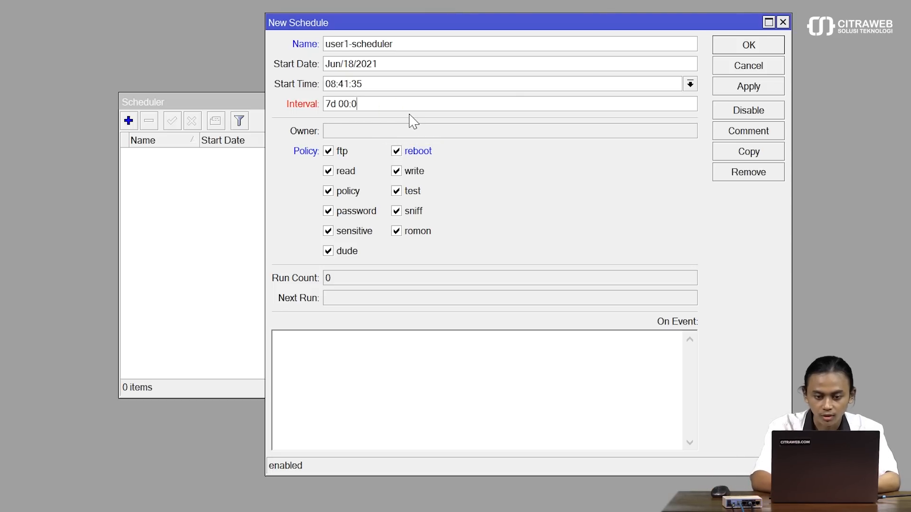
pyautogui.write('00:00:00')
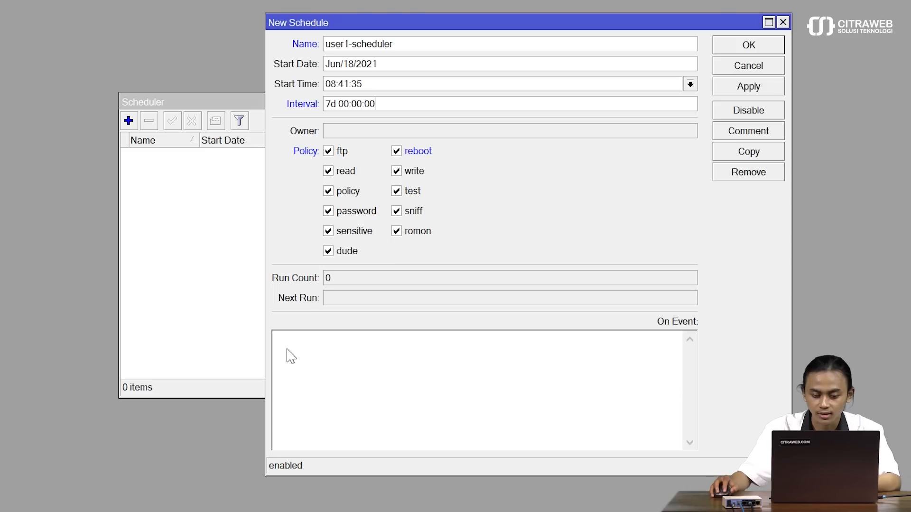
# Step: Enter the On Event script '/ppp secret set user1 profile=pppoe-expired; /ppp active remove [find name=user1];'
pyautogui.click(330, 347)
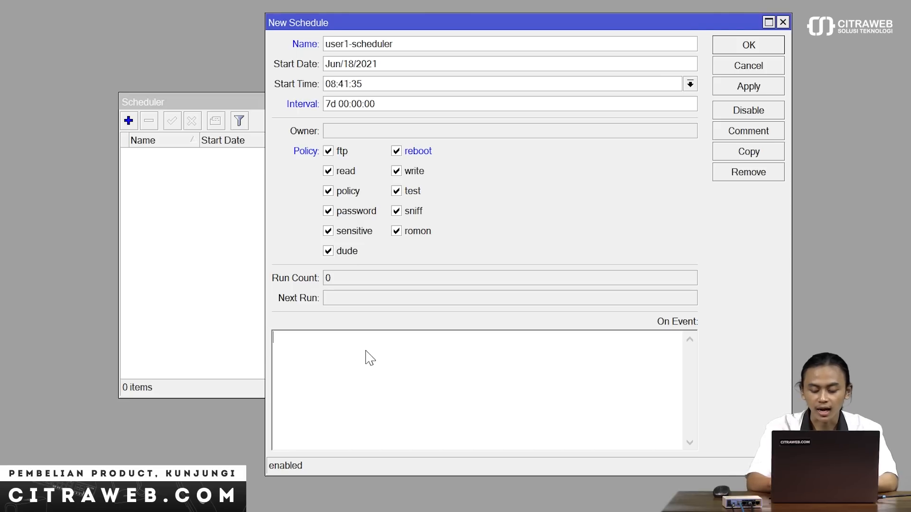
pyautogui.write('/ppp s')
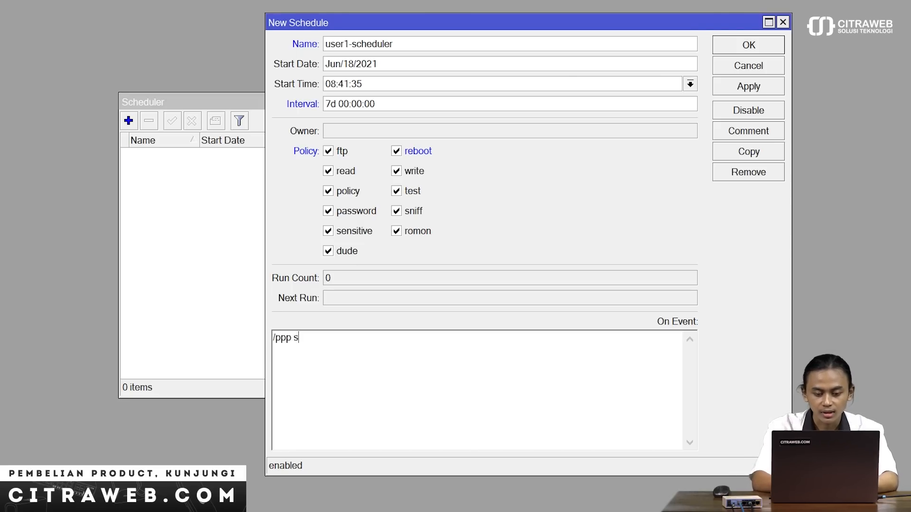
pyautogui.write('ecret ')
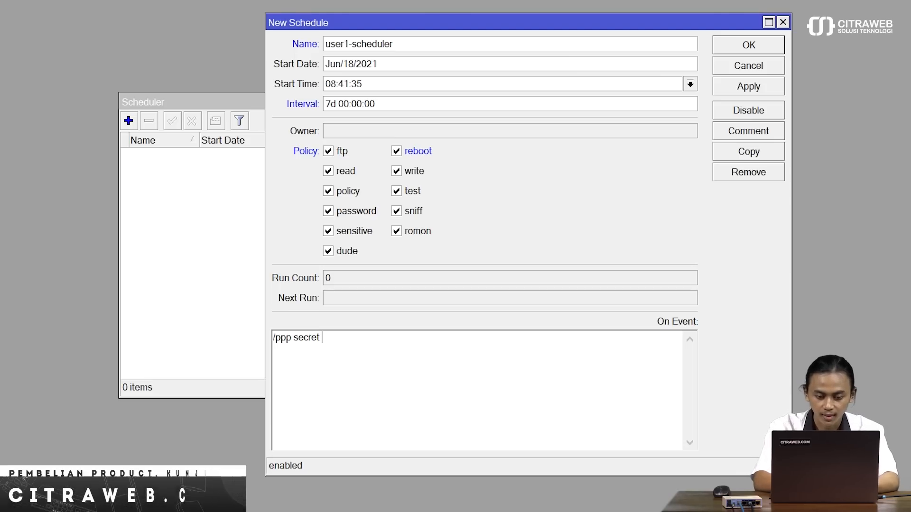
pyautogui.write('set')
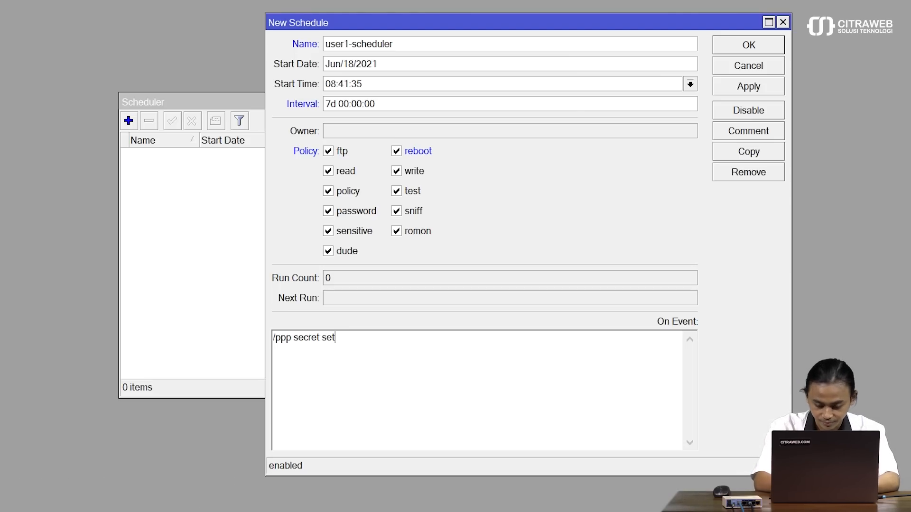
pyautogui.write(' user1 profi')
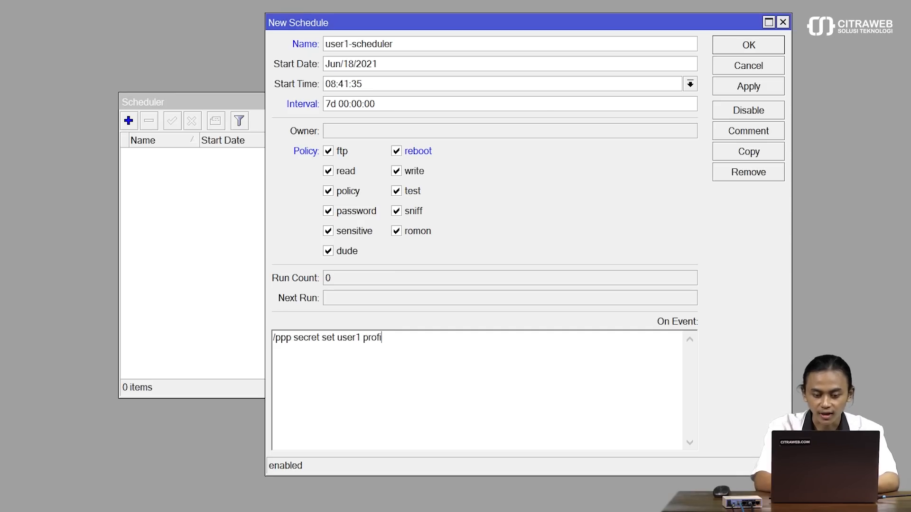
pyautogui.write('le=pppoe-e')
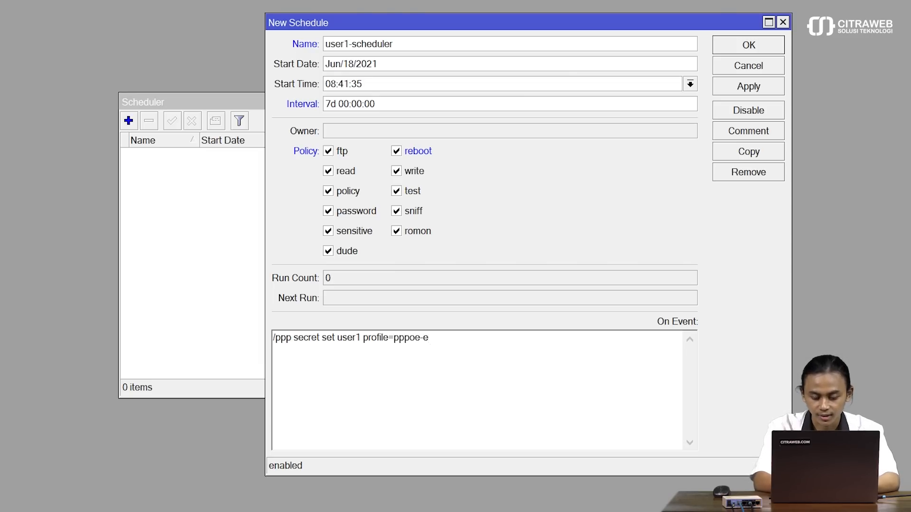
pyautogui.write('xpired')
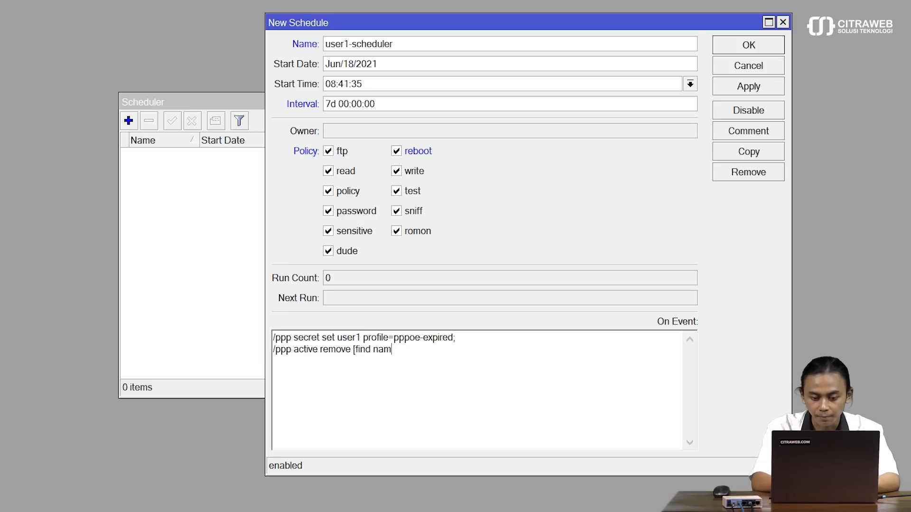
pyautogui.write('user1')
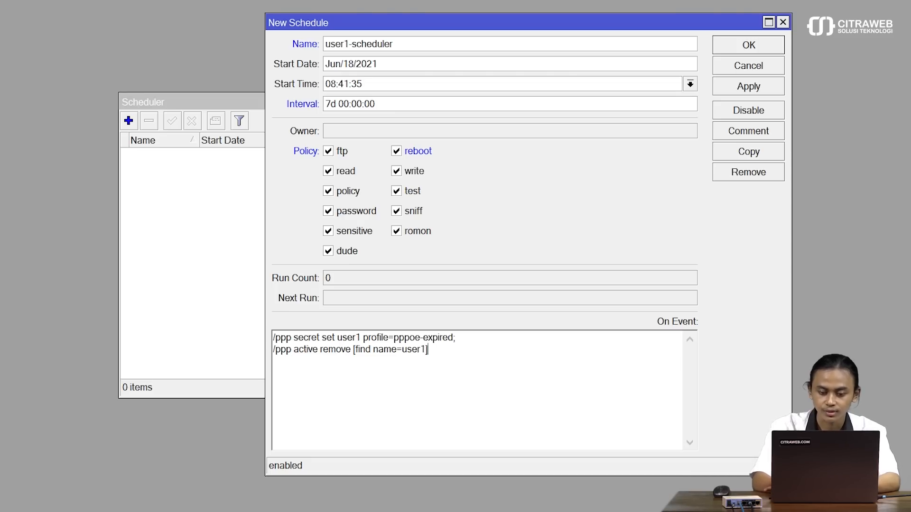
pyautogui.write('];')
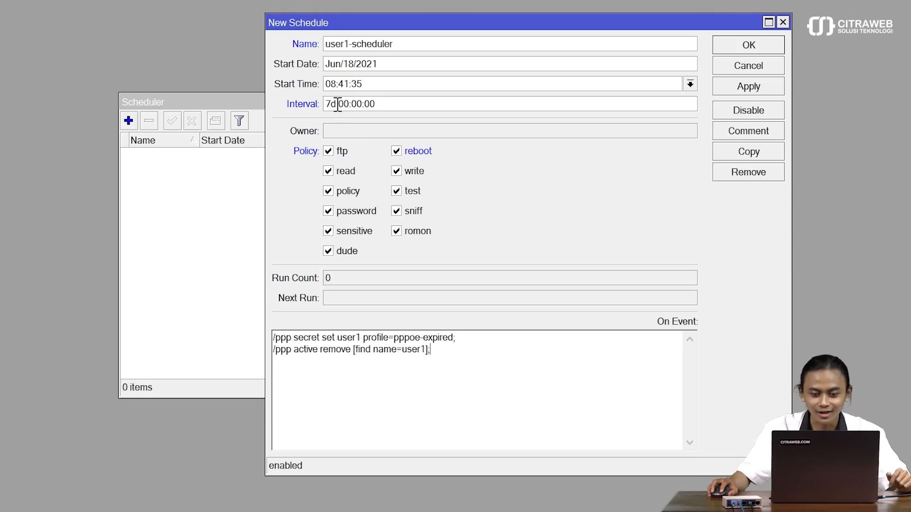
# Step: Change the schedule interval from 7 days to 00:10:00
pyautogui.moveTo(337, 103); pyautogui.dragTo(314, 98)
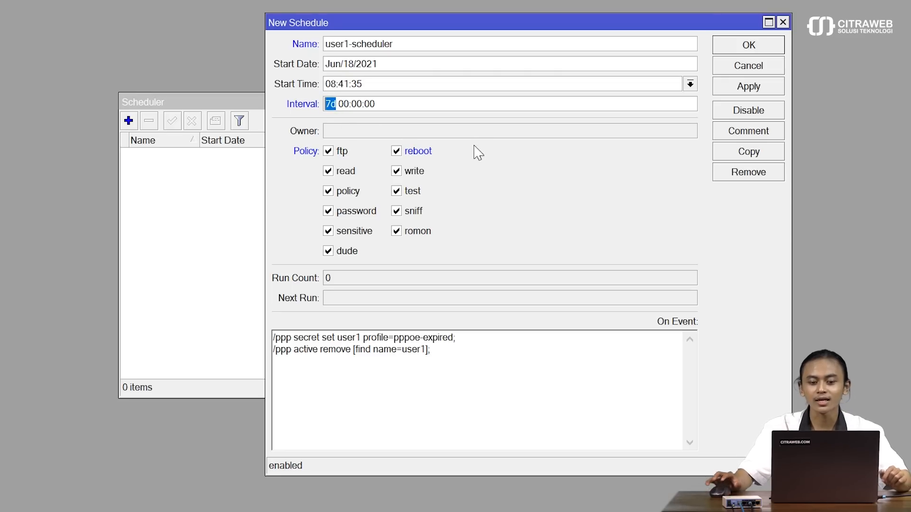
pyautogui.press('BackSpace')
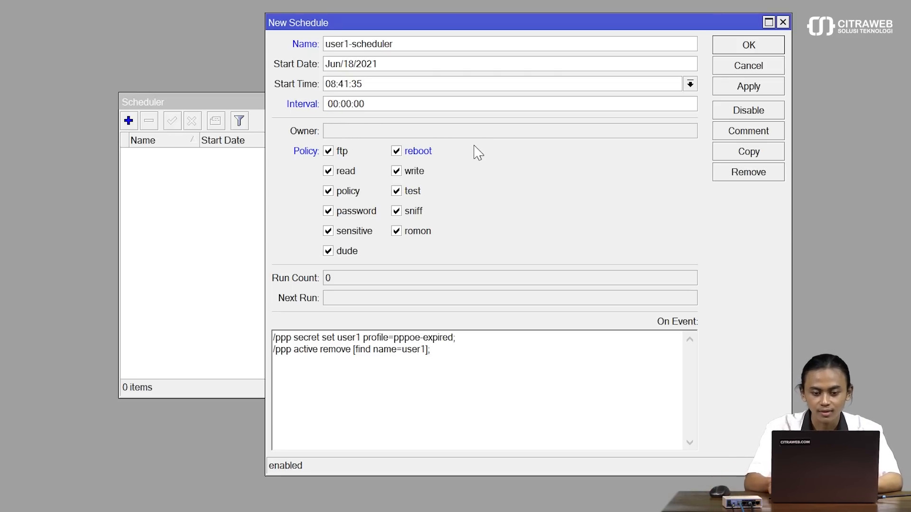
pyautogui.press('Delete')
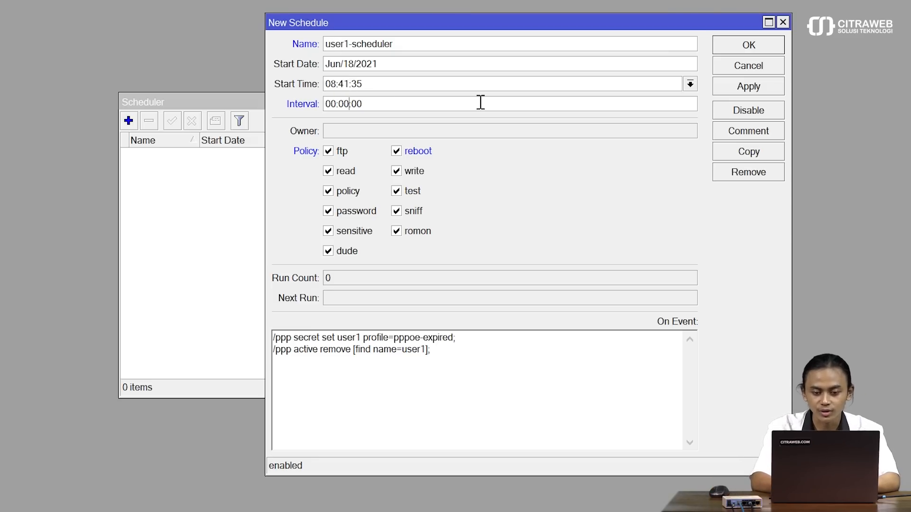
pyautogui.press('BackSpace')
pyautogui.press('BackSpace')
pyautogui.press('BackSpace')
pyautogui.write('10')
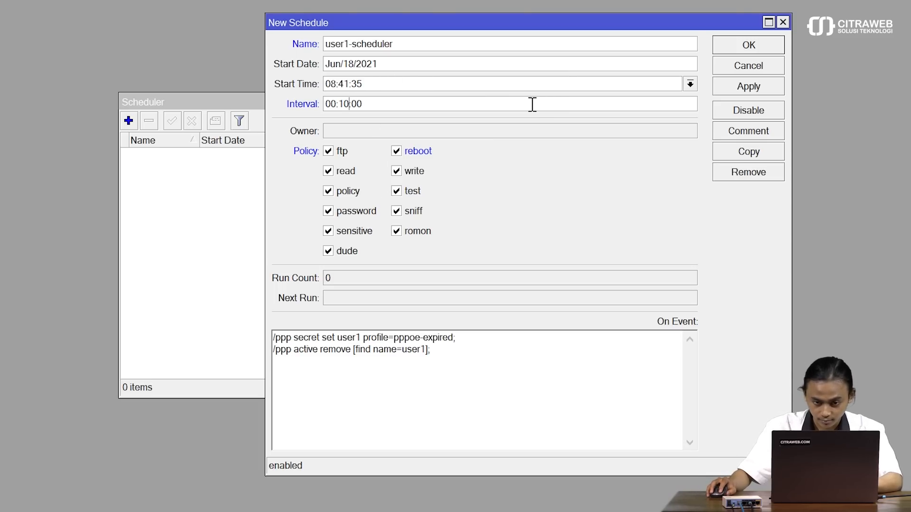
# Step: Set the start time to 15:40:00 and save the schedule
pyautogui.click(690, 85)
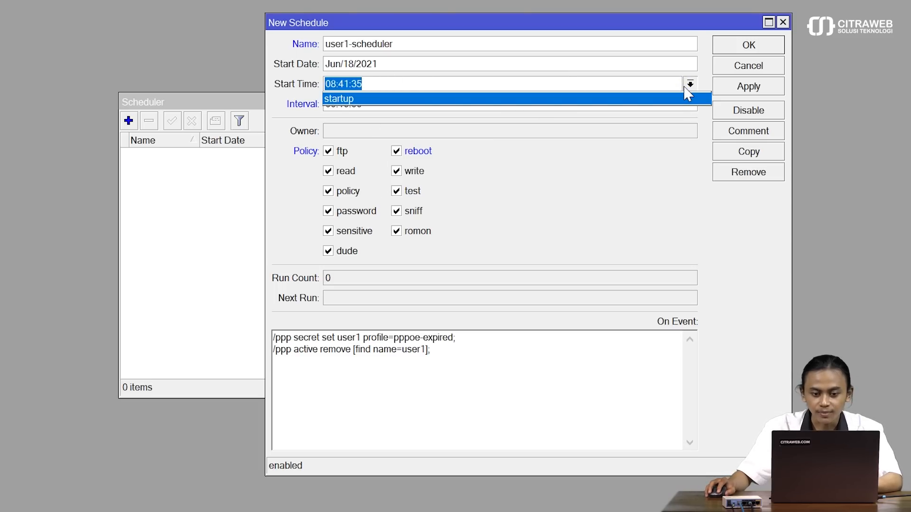
pyautogui.click(690, 84)
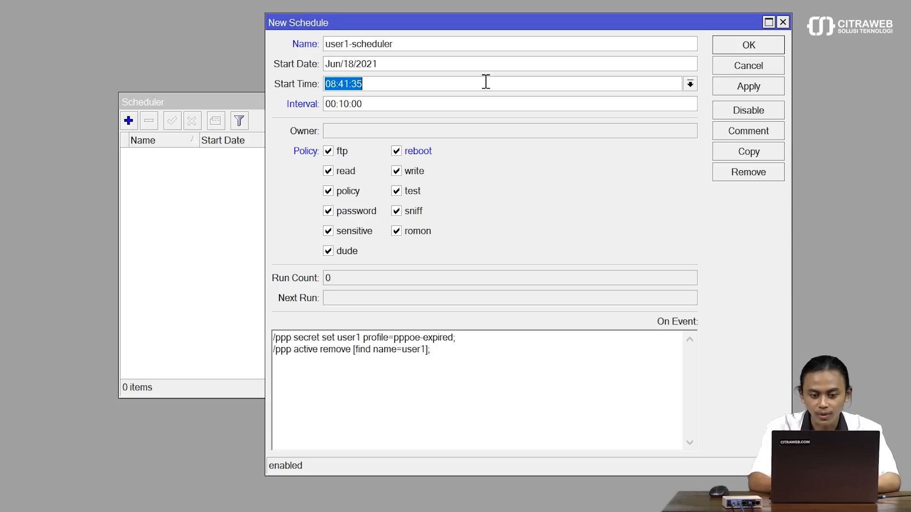
pyautogui.press('BackSpace')
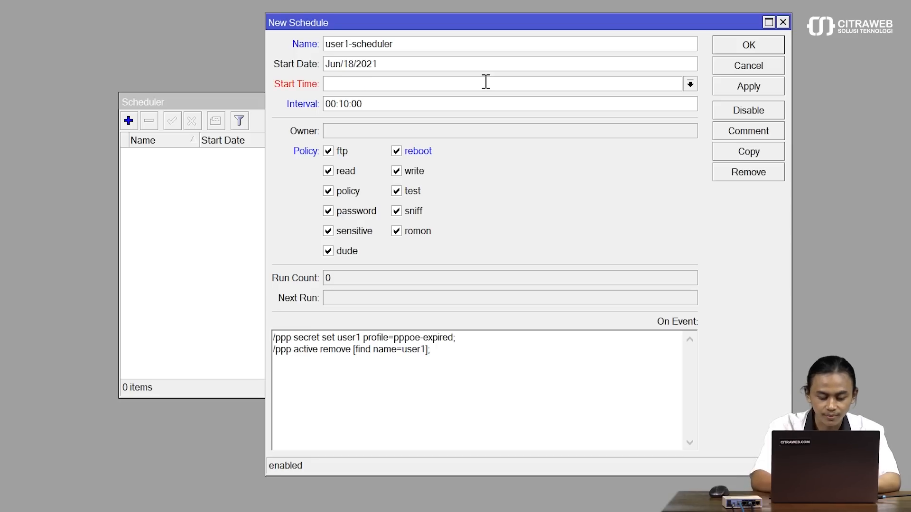
pyautogui.write('15')
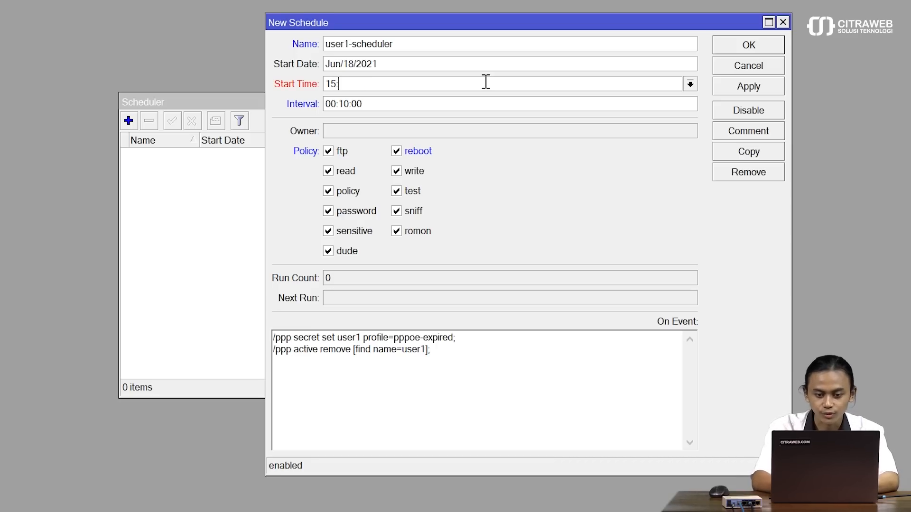
pyautogui.write(':40:00')
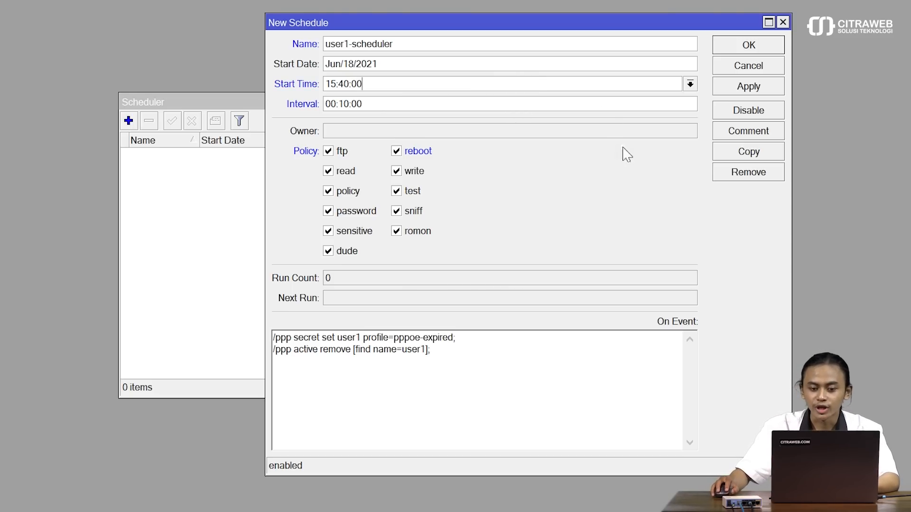
pyautogui.click(741, 88)
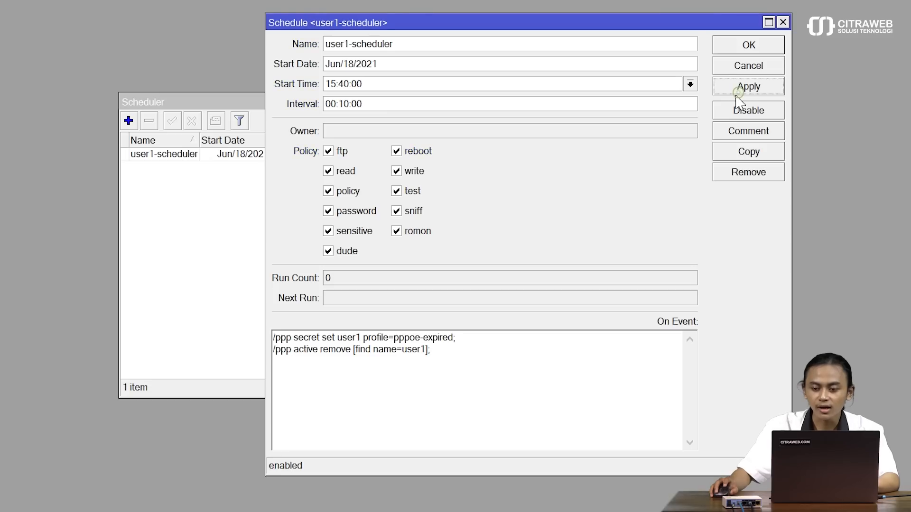
pyautogui.click(743, 47)
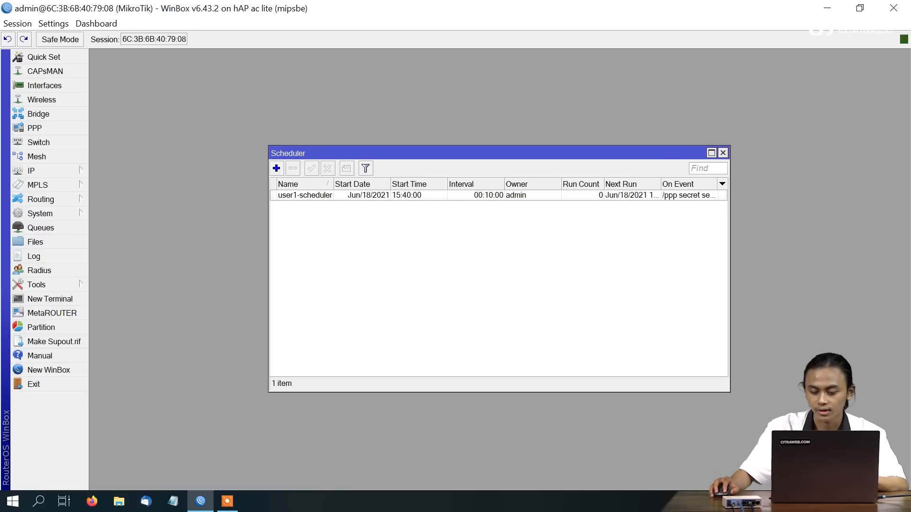
# Step: Start a new broadband (PPPoE) Internet connection from the Dial-up settings
pyautogui.click(808, 502)
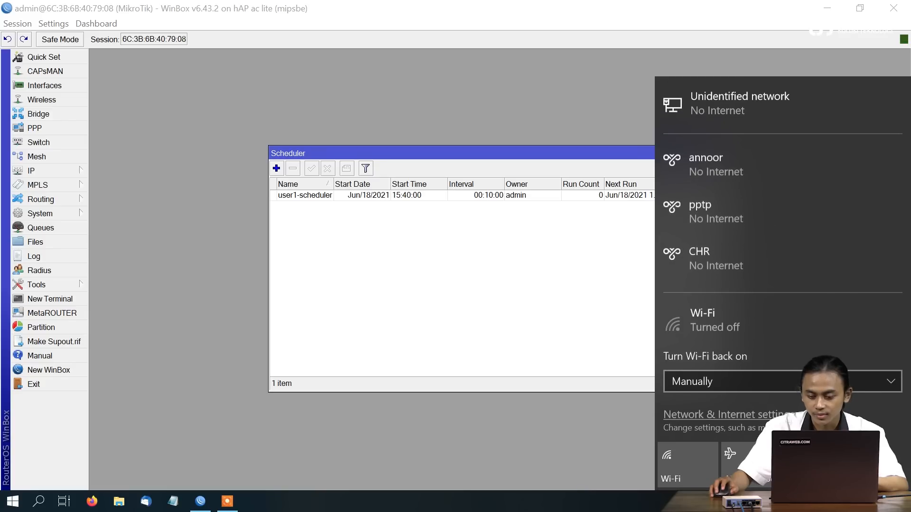
pyautogui.rightClick(808, 502)
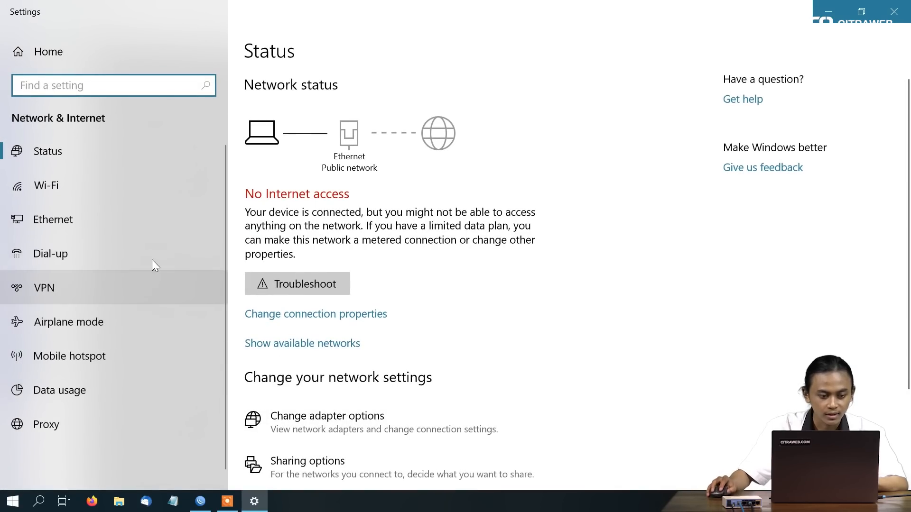
pyautogui.click(119, 254)
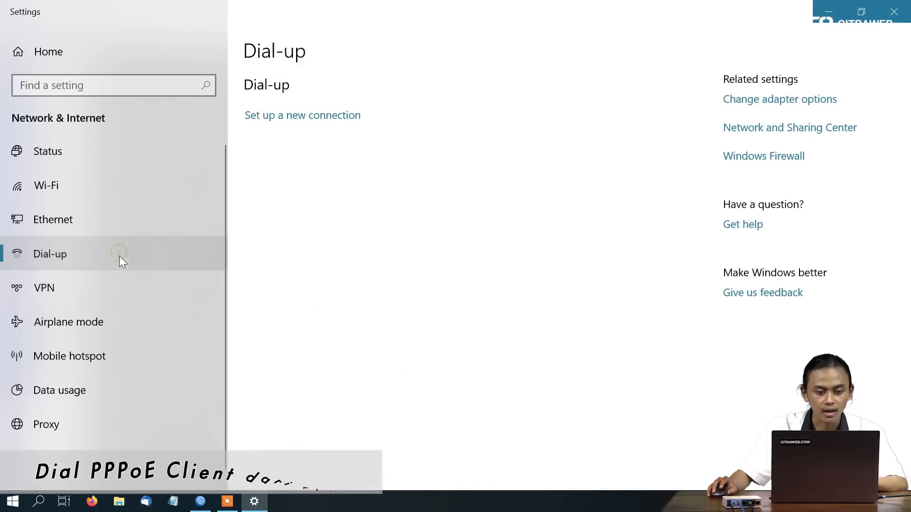
pyautogui.click(269, 119)
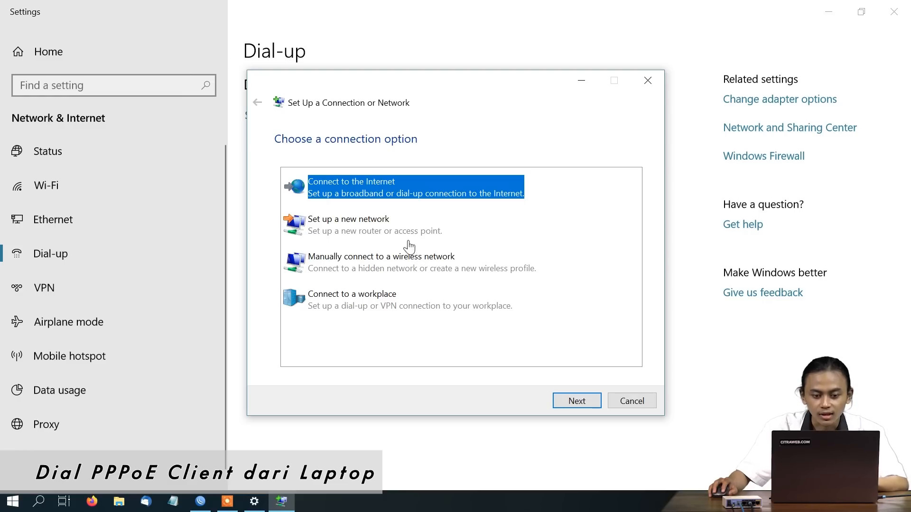
pyautogui.click(404, 190)
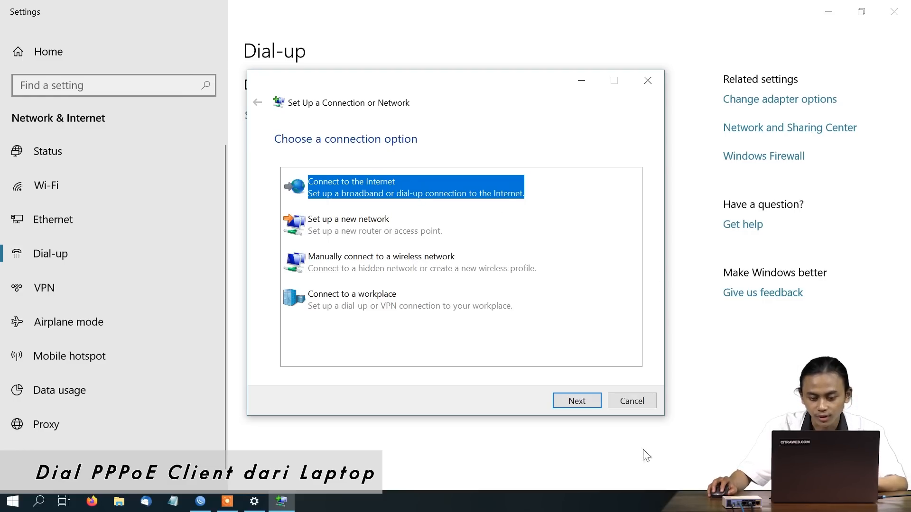
pyautogui.click(563, 398)
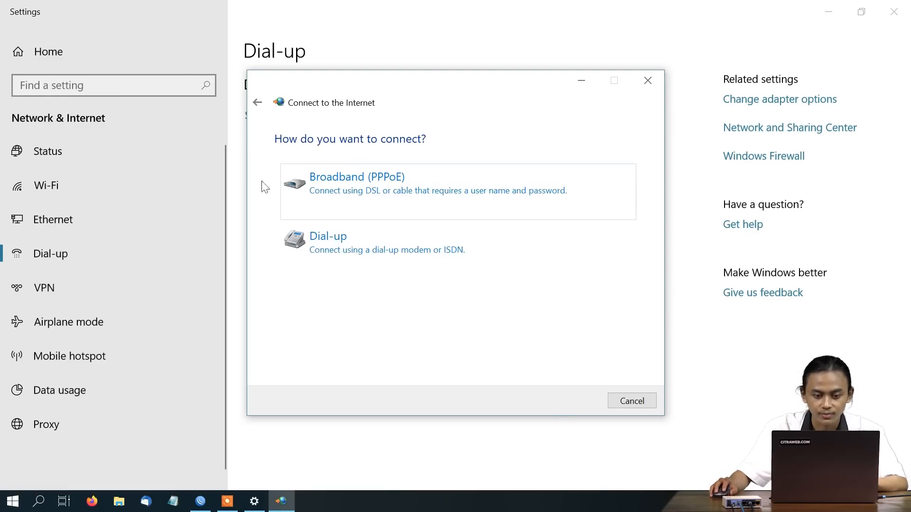
pyautogui.click(381, 173)
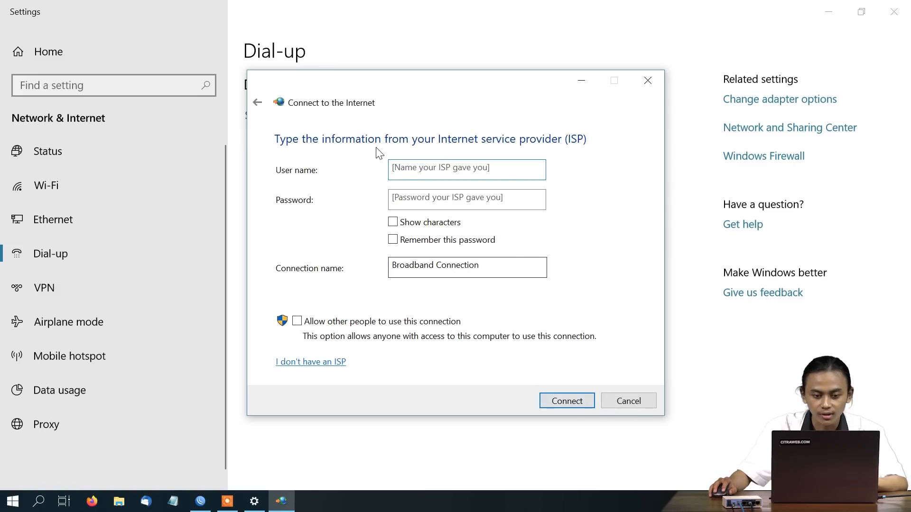
# Step: Enter user name user1 and the account password, and connect
pyautogui.click(416, 173)
pyautogui.write('u')
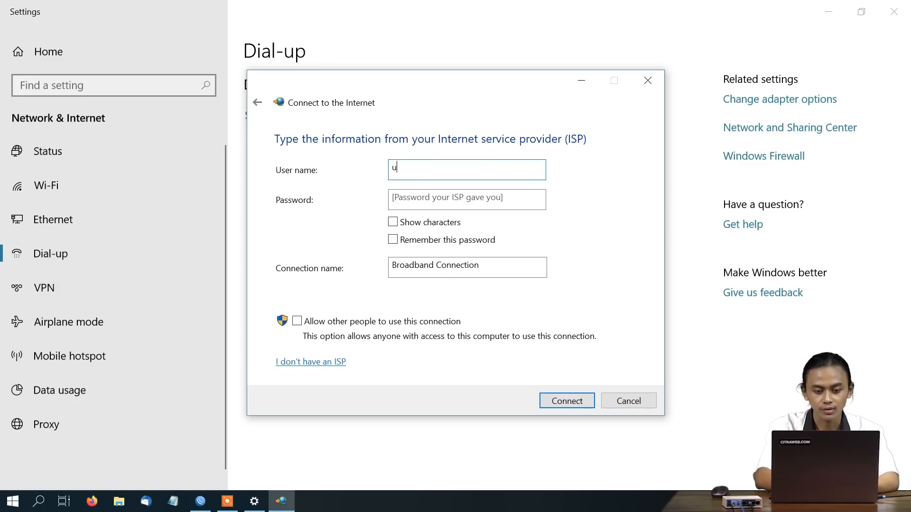
pyautogui.write('ser1')
pyautogui.click(432, 194)
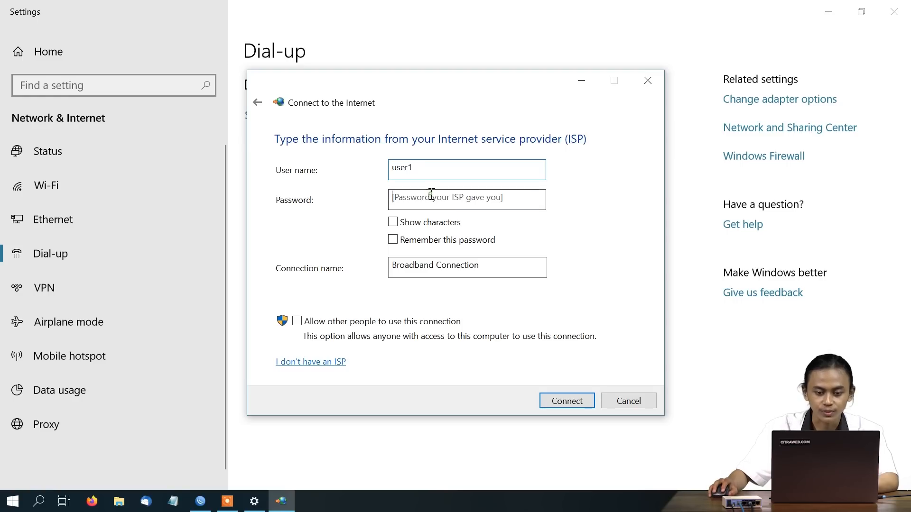
pyautogui.write('use')
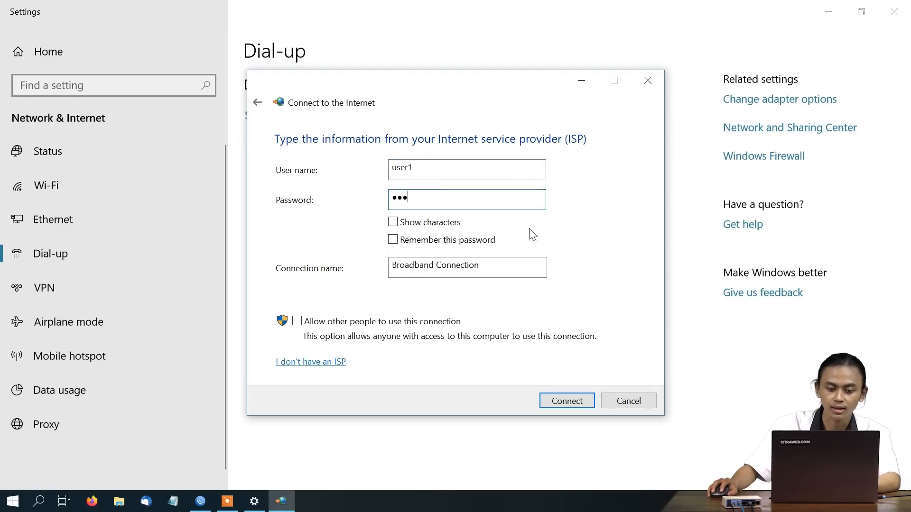
pyautogui.click(583, 400)
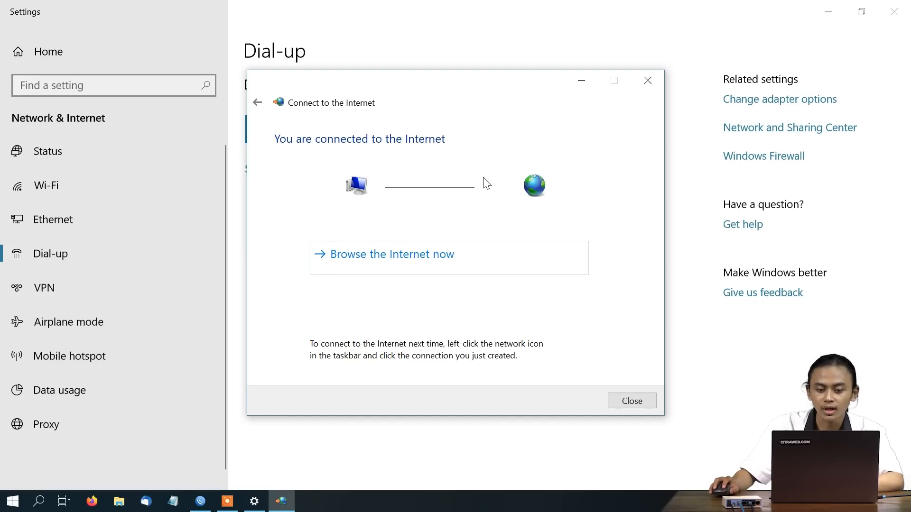
# Step: Close the connection wizard and launch Command Prompt
pyautogui.click(647, 81)
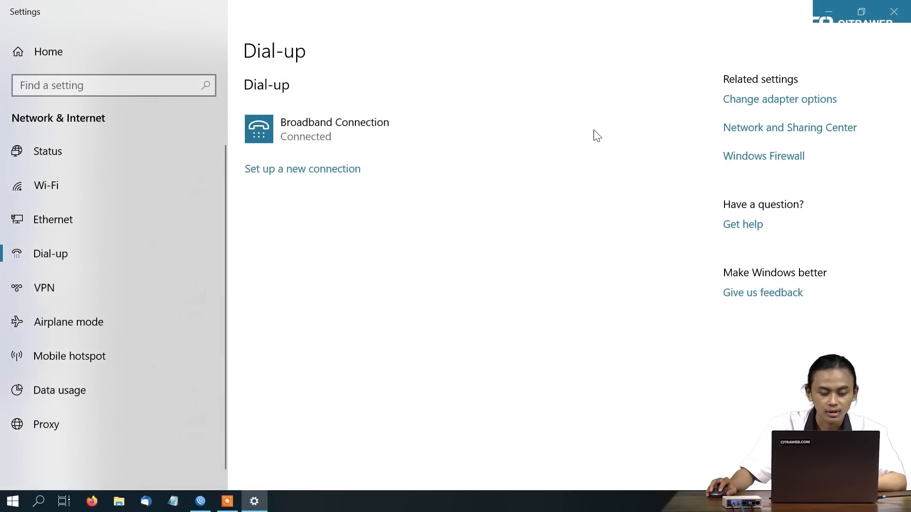
pyautogui.press('super')
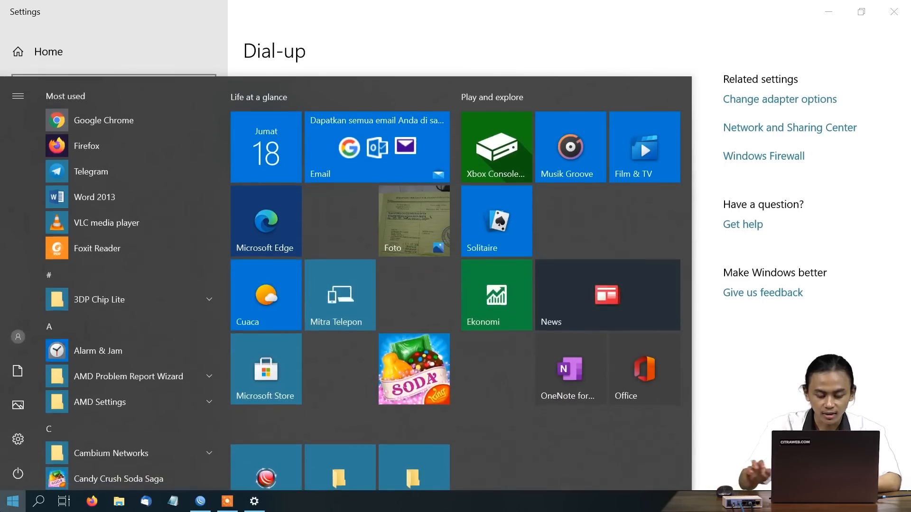
pyautogui.write('c')
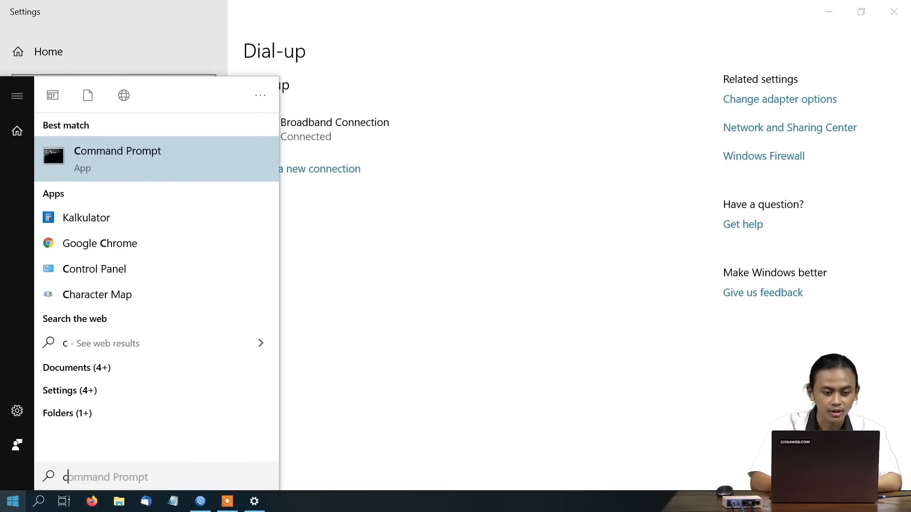
pyautogui.press('Return')
# Step: Run ping 8.8.8.8 to verify the PPPoE connection
pyautogui.click(322, 307)
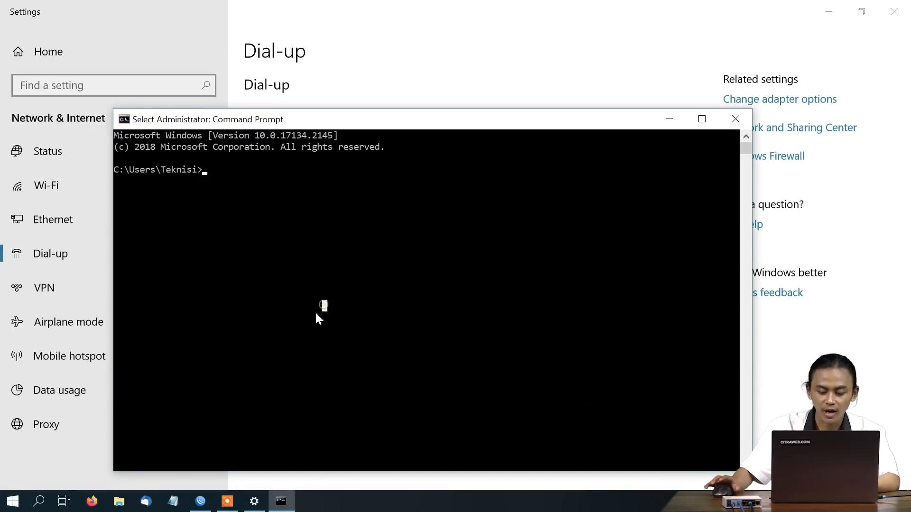
pyautogui.write('ping 8.8.8.8')
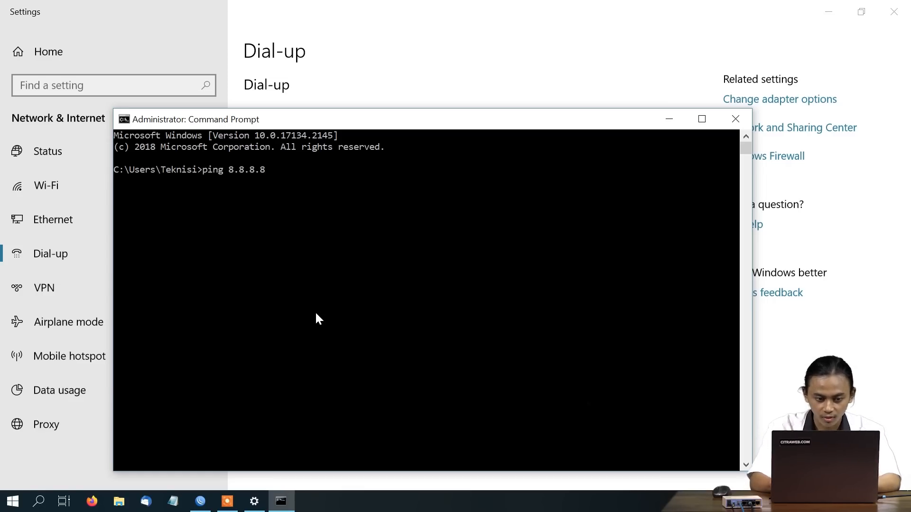
pyautogui.press('Return')
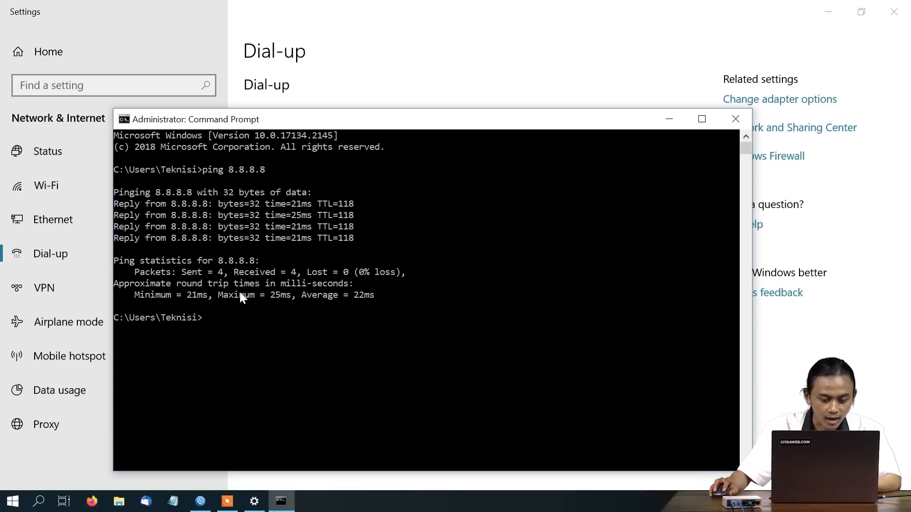
pyautogui.click(94, 502)
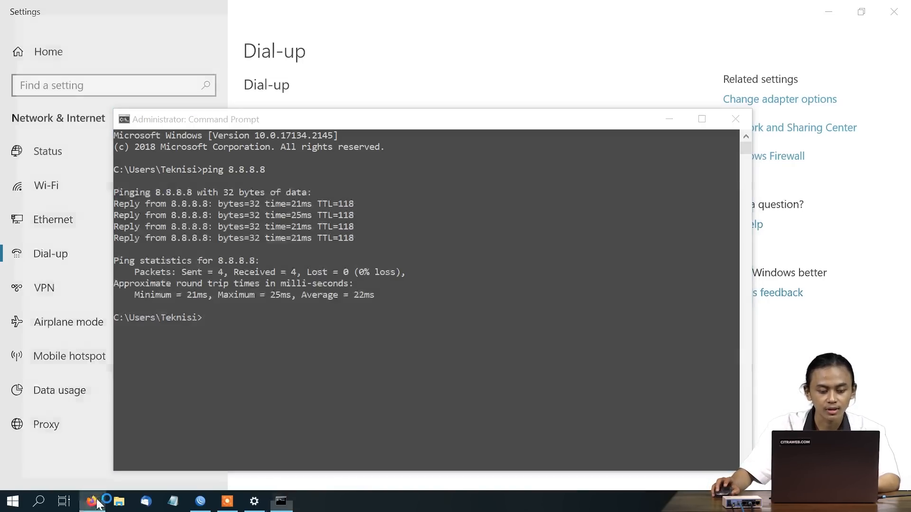
# Step: Load google.com in Firefox over the dialled PPPoE connection
pyautogui.click(255, 46)
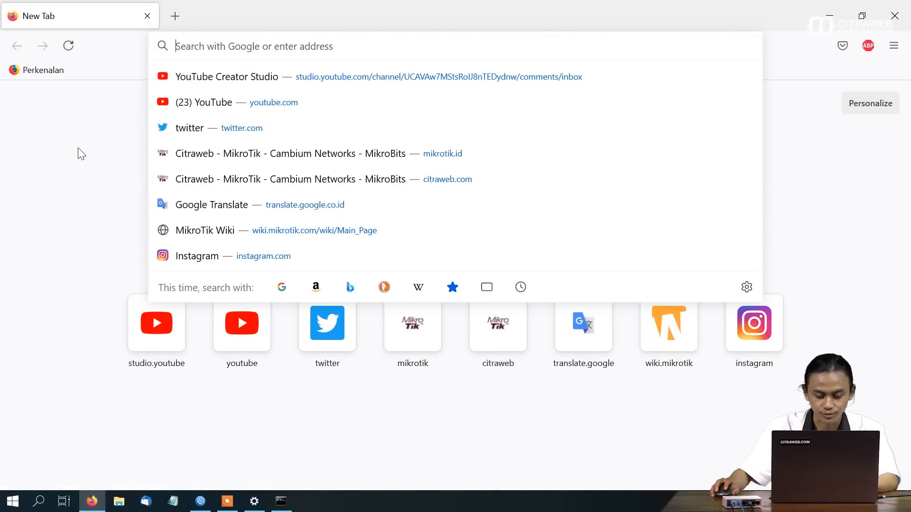
pyautogui.write('google.com/')
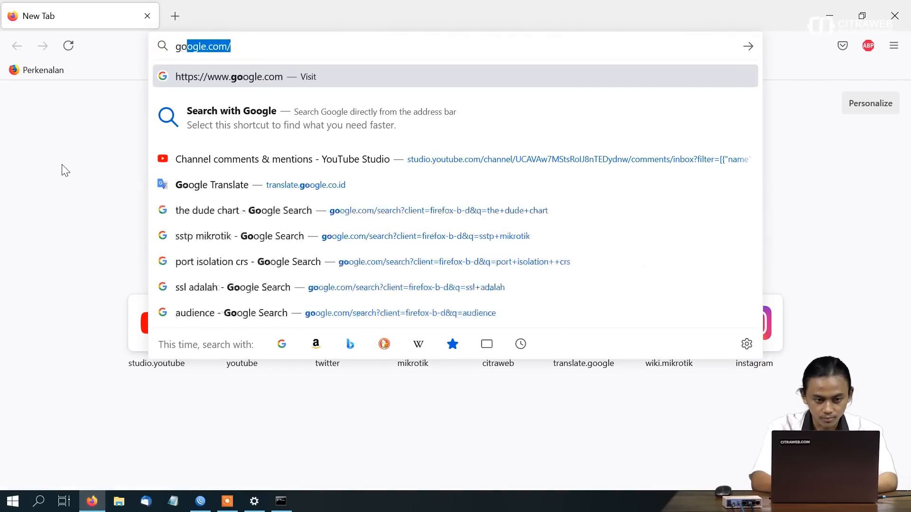
pyautogui.press('Return')
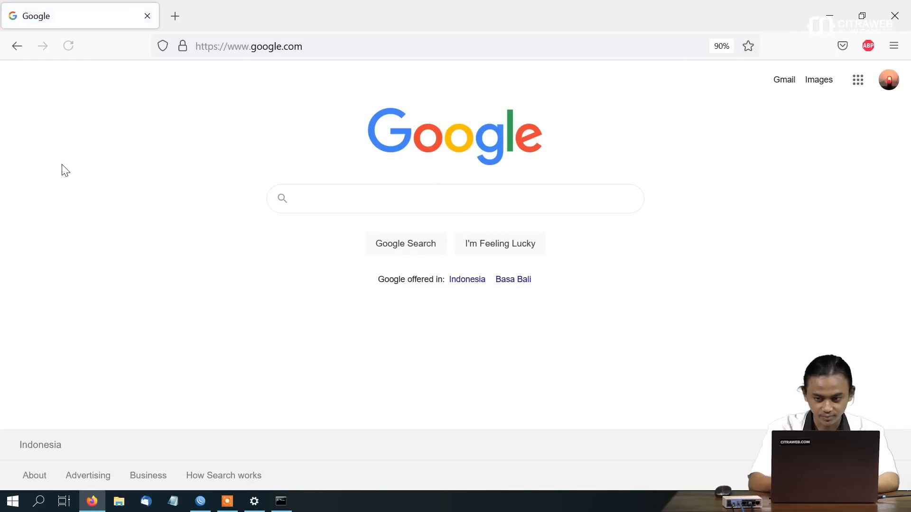